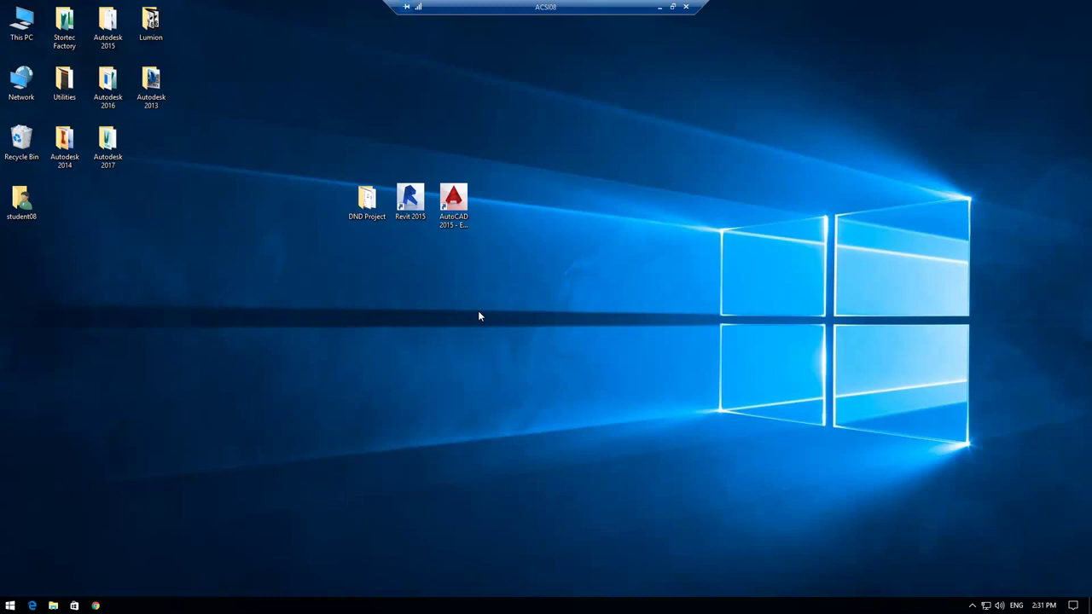
Launch Revit 2015, open the sample project RVT2DWG (DND) Sample1.rvt from the plugin's Sample folder, and maximize the window
{"action": "double_click", "coordinate": [410, 200]}
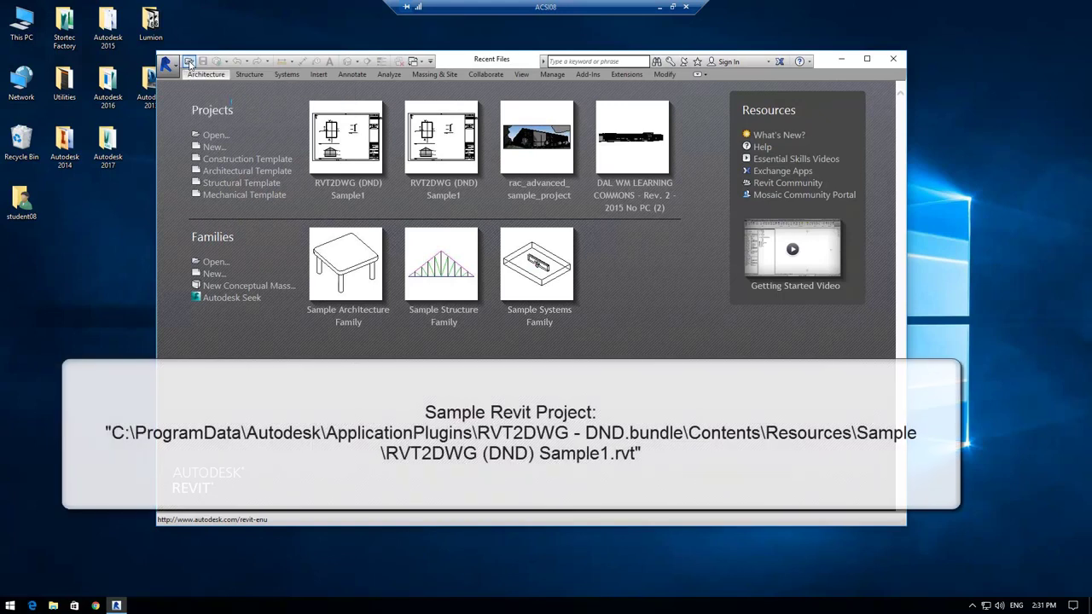
{"action": "left_click", "coordinate": [189, 63]}
{"action": "left_click", "coordinate": [477, 92]}
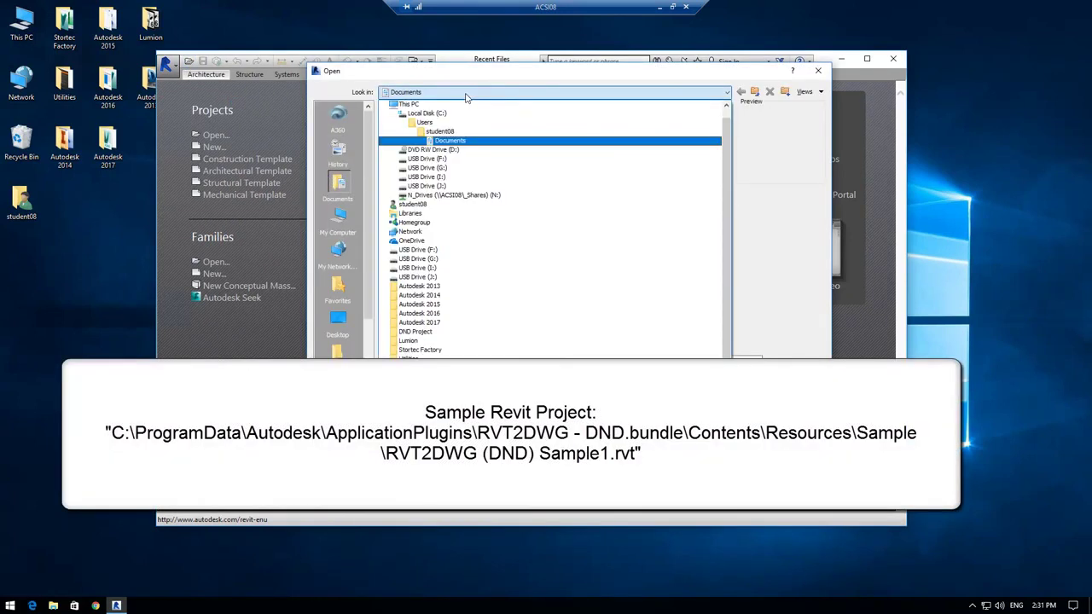
{"action": "left_click", "coordinate": [495, 139]}
{"action": "double_click", "coordinate": [444, 119]}
{"action": "double_click", "coordinate": [439, 130]}
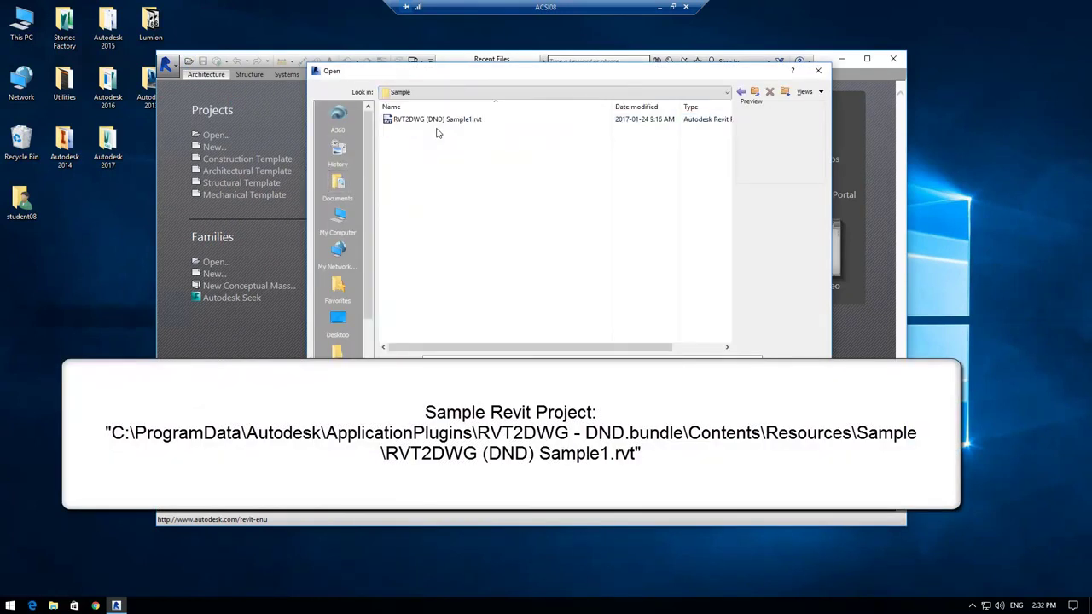
{"action": "left_click", "coordinate": [448, 124]}
{"action": "double_click", "coordinate": [448, 124]}
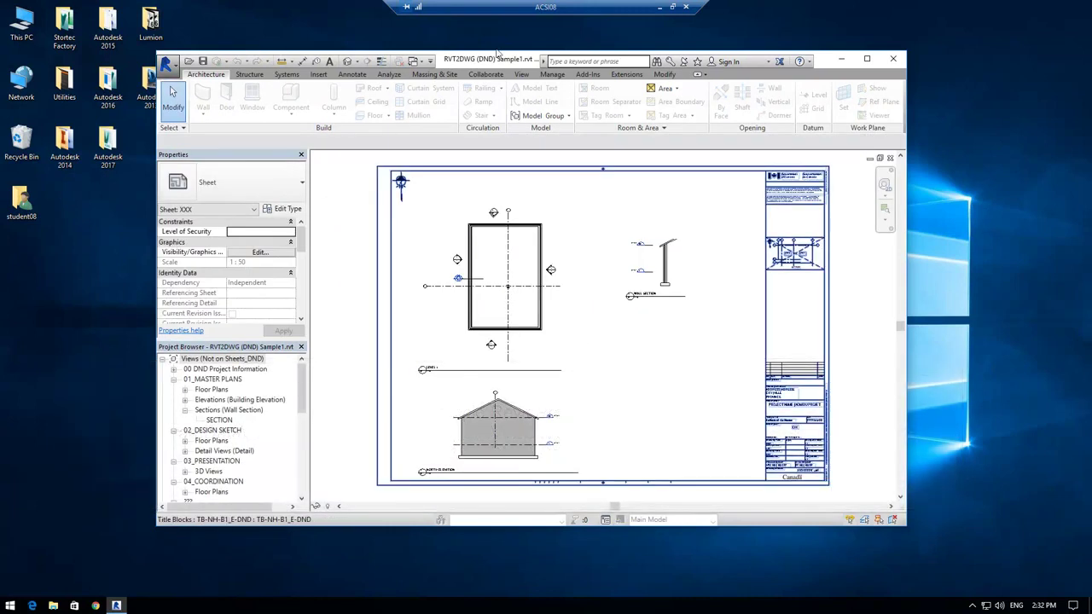
{"action": "key", "text": "super+Up"}
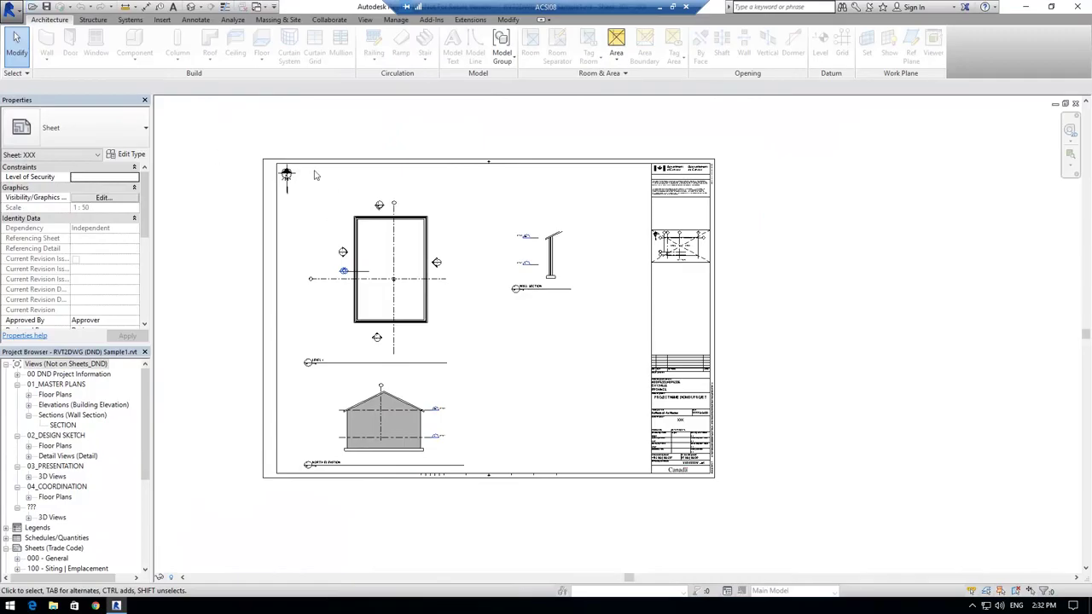
Start a DWG export of the current sheet and open the export setup settings
{"action": "left_click", "coordinate": [13, 11]}
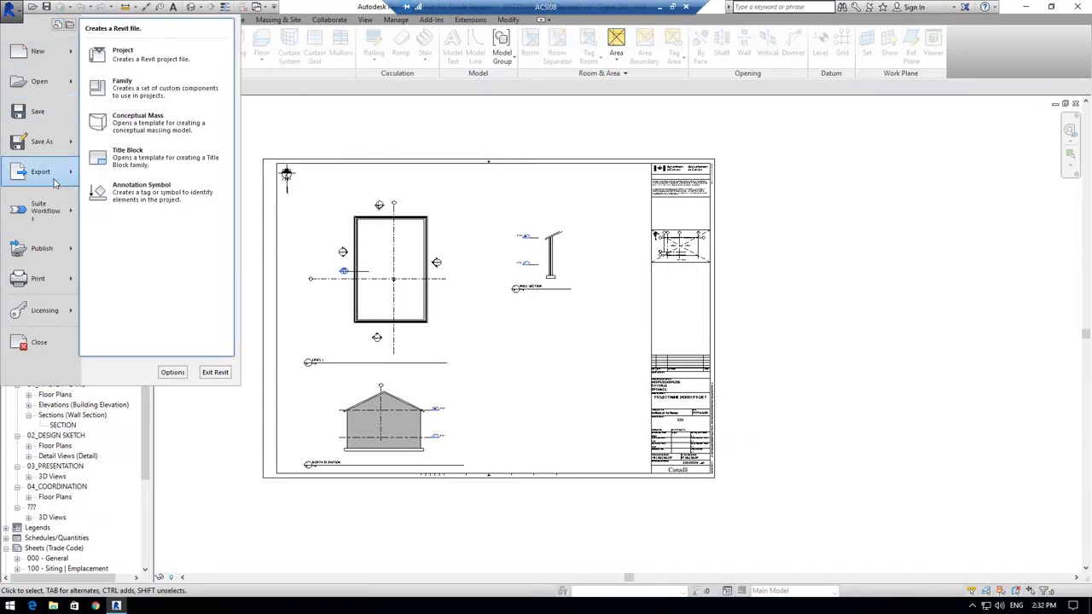
{"action": "mouse_move", "coordinate": [56, 177]}
{"action": "mouse_move", "coordinate": [177, 61]}
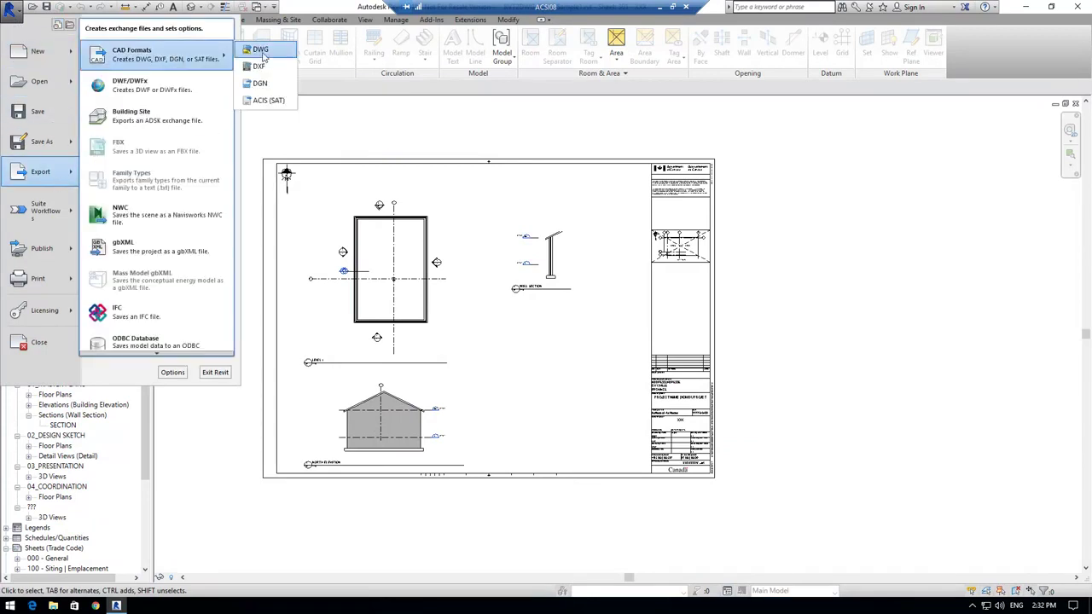
{"action": "left_click", "coordinate": [261, 53]}
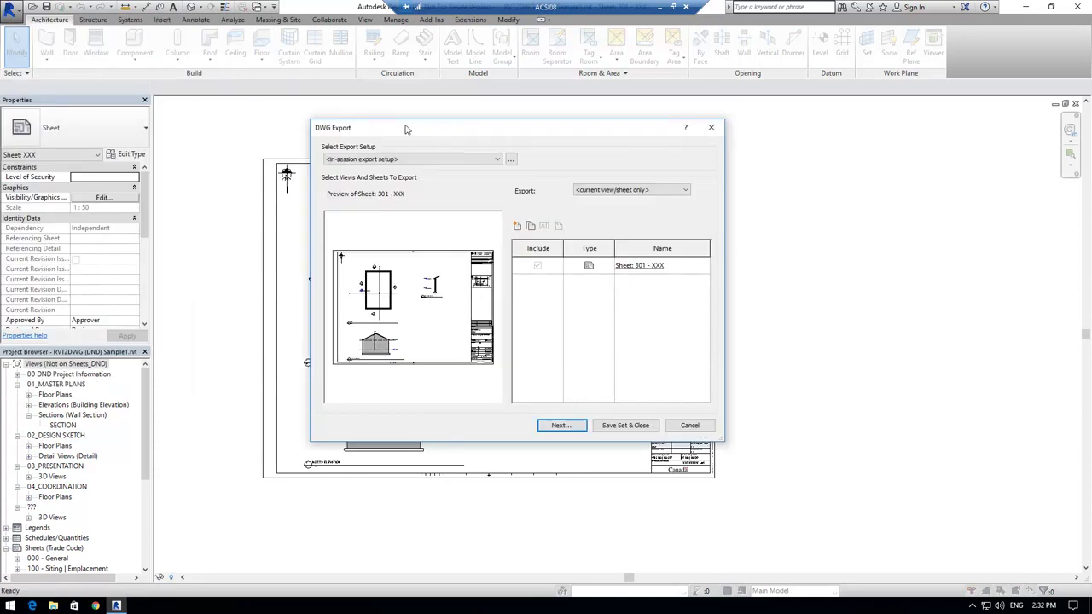
{"action": "left_click", "coordinate": [510, 159]}
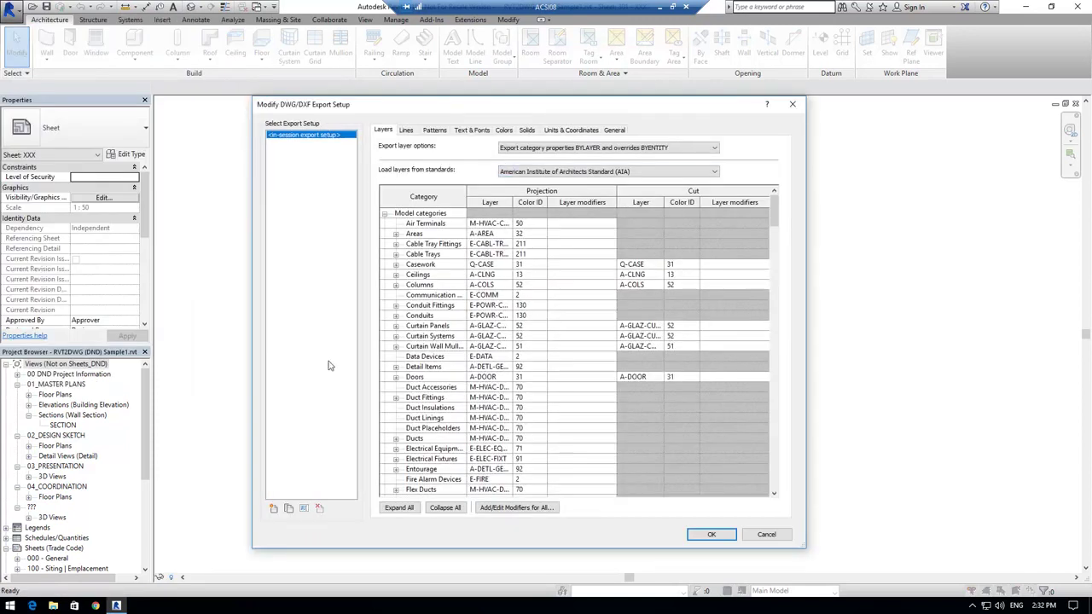
Create an export setup named DND Export that exports category properties BYLAYER and overrides BYENTITY
{"action": "left_click", "coordinate": [274, 508]}
{"action": "type", "text": "ND Export"}
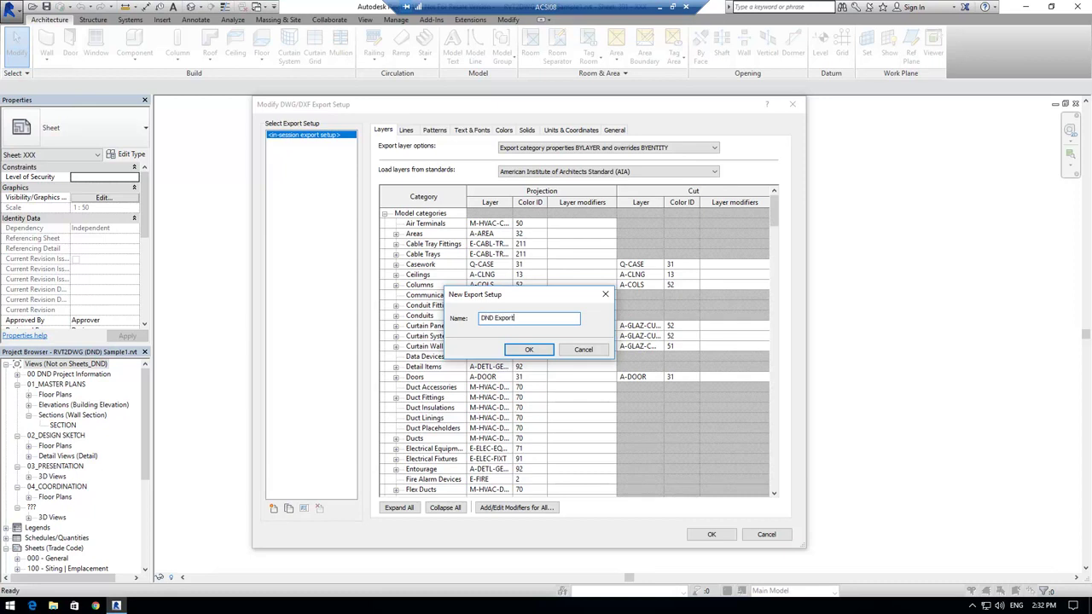
{"action": "key", "text": "Return"}
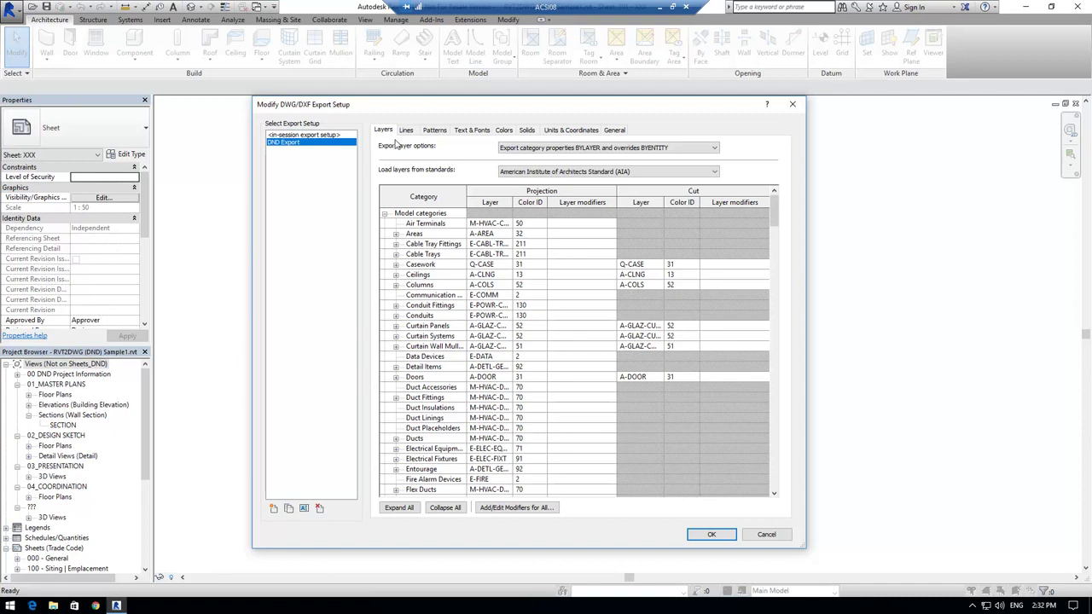
{"action": "left_click", "coordinate": [547, 149]}
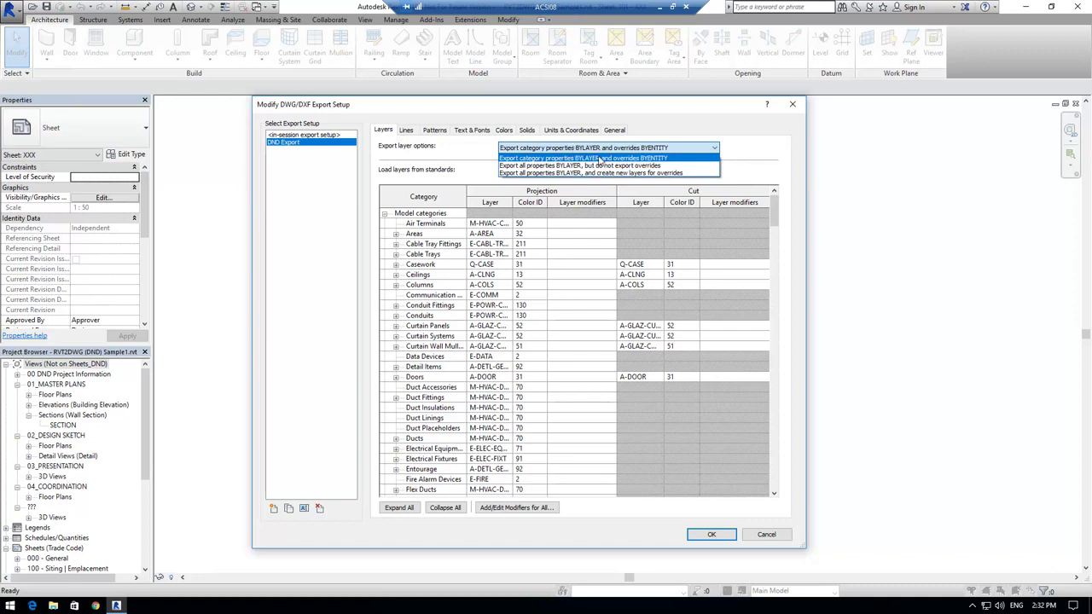
{"action": "left_click", "coordinate": [653, 160]}
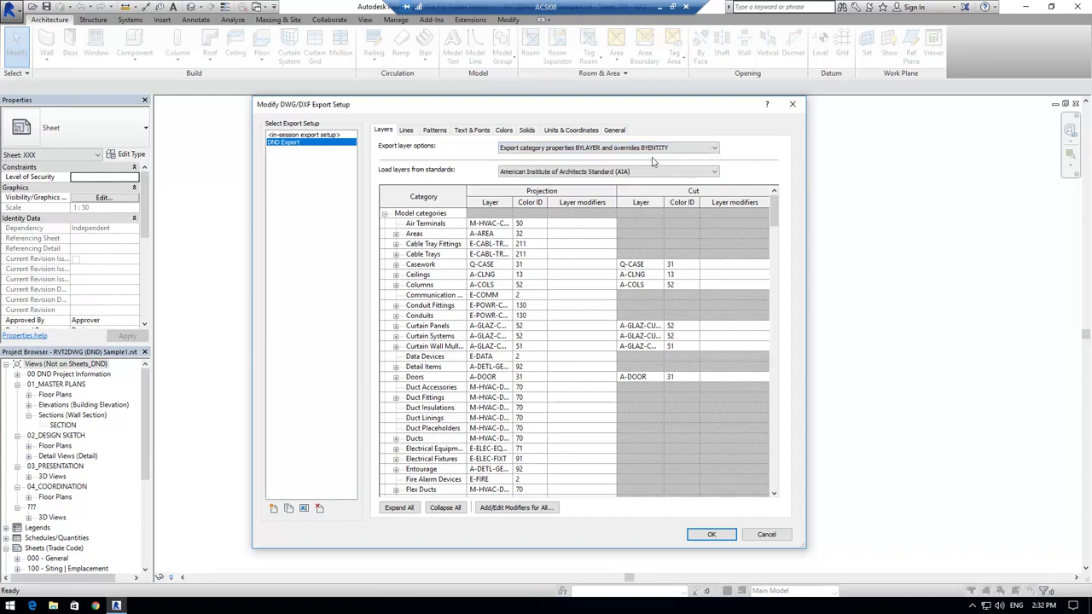
Load the export layer settings from DND Export.txt in the RVT2DWG - DND.bundle Contents\Resources\Revit\Export folder, replacing the existing layer settings
{"action": "left_click", "coordinate": [552, 172]}
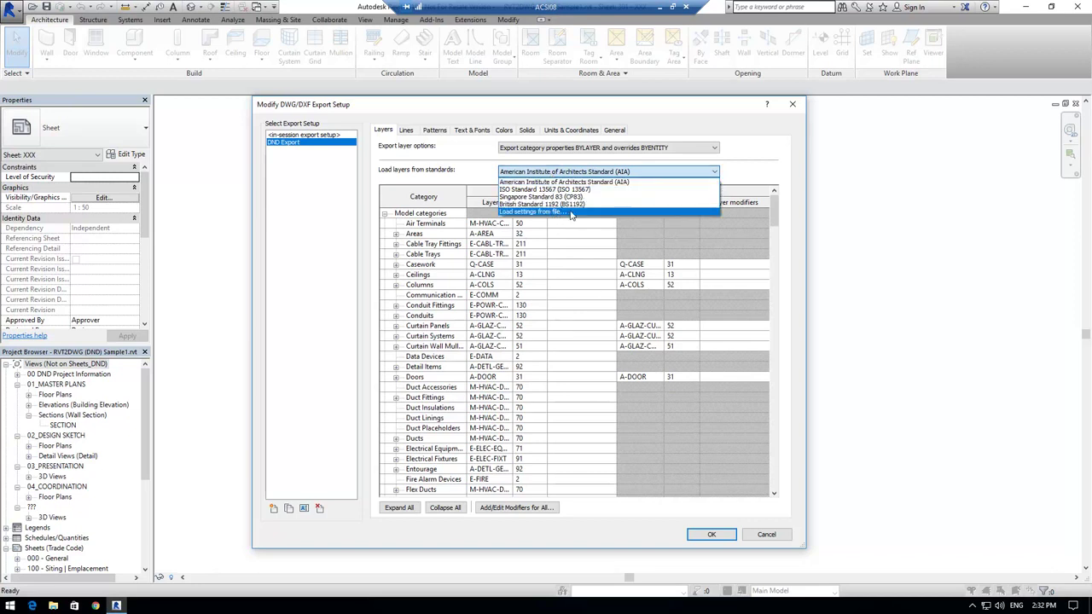
{"action": "left_click", "coordinate": [571, 211]}
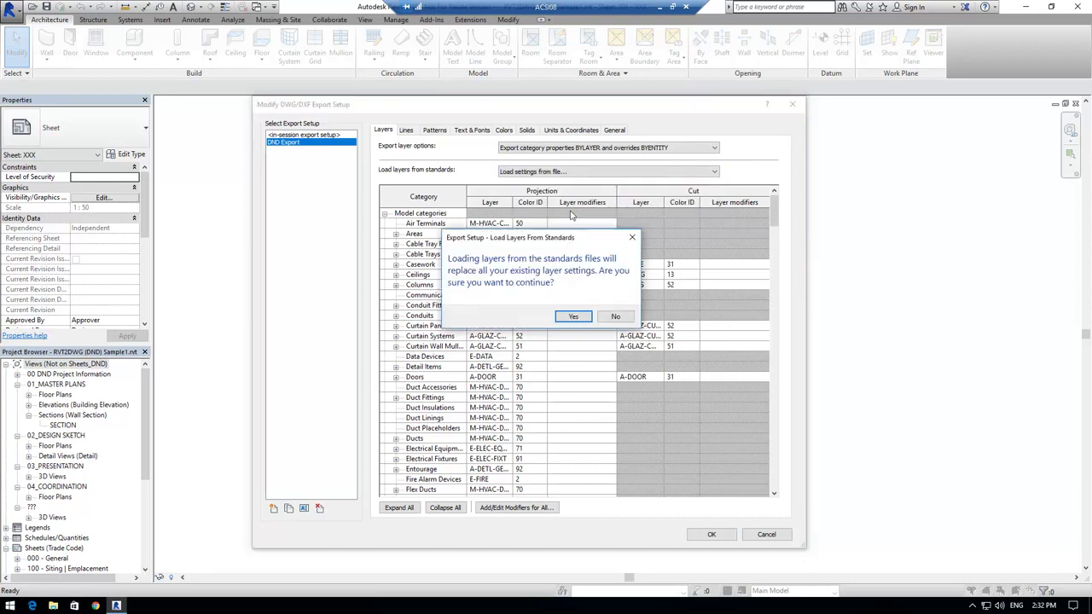
{"action": "left_click", "coordinate": [573, 316]}
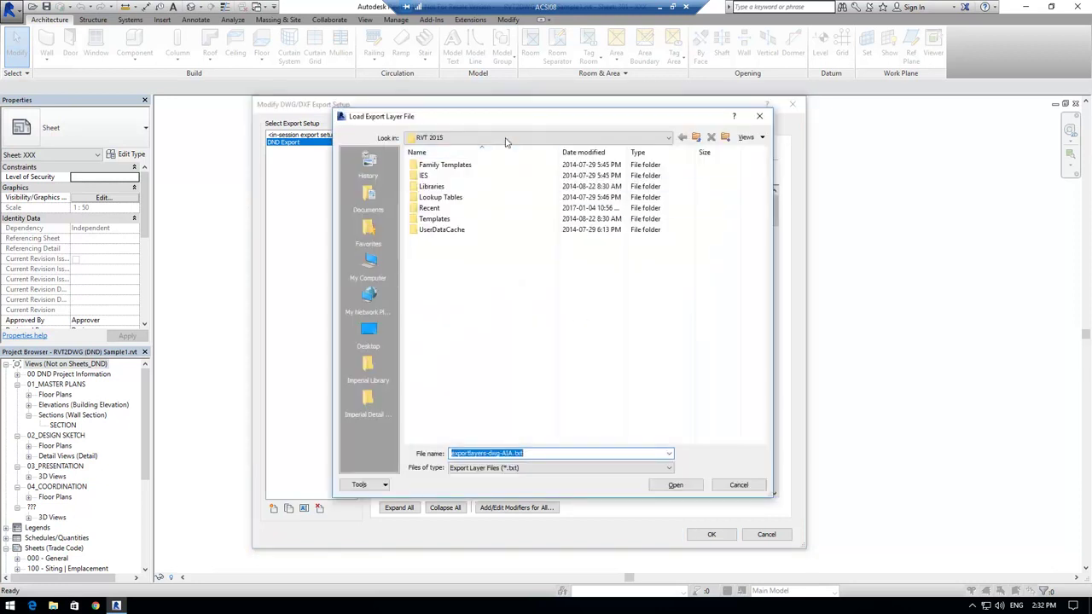
{"action": "left_click", "coordinate": [505, 138]}
{"action": "left_click", "coordinate": [504, 186]}
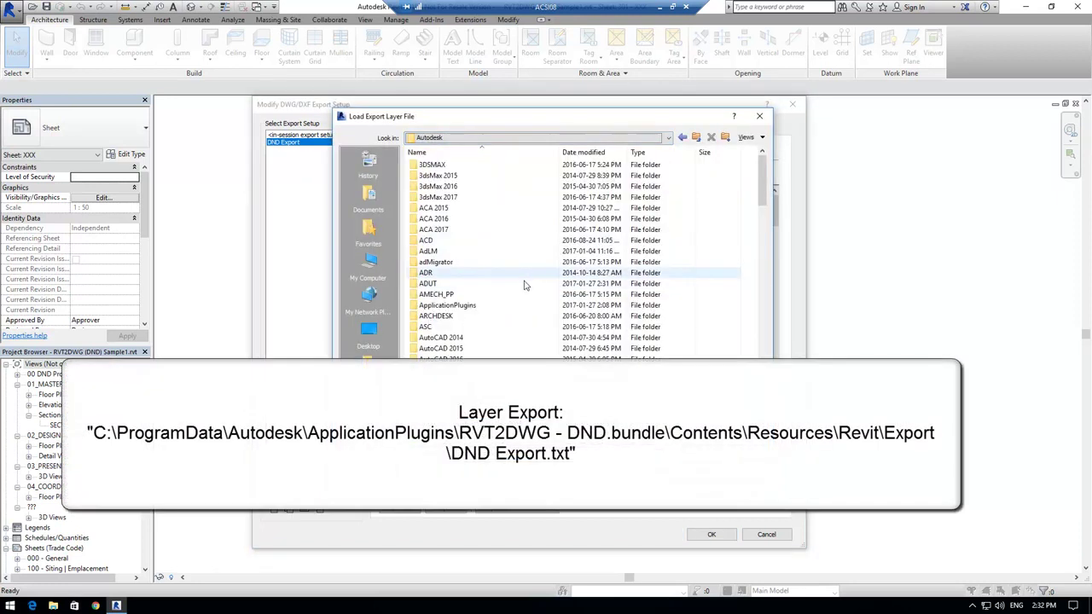
{"action": "double_click", "coordinate": [480, 305]}
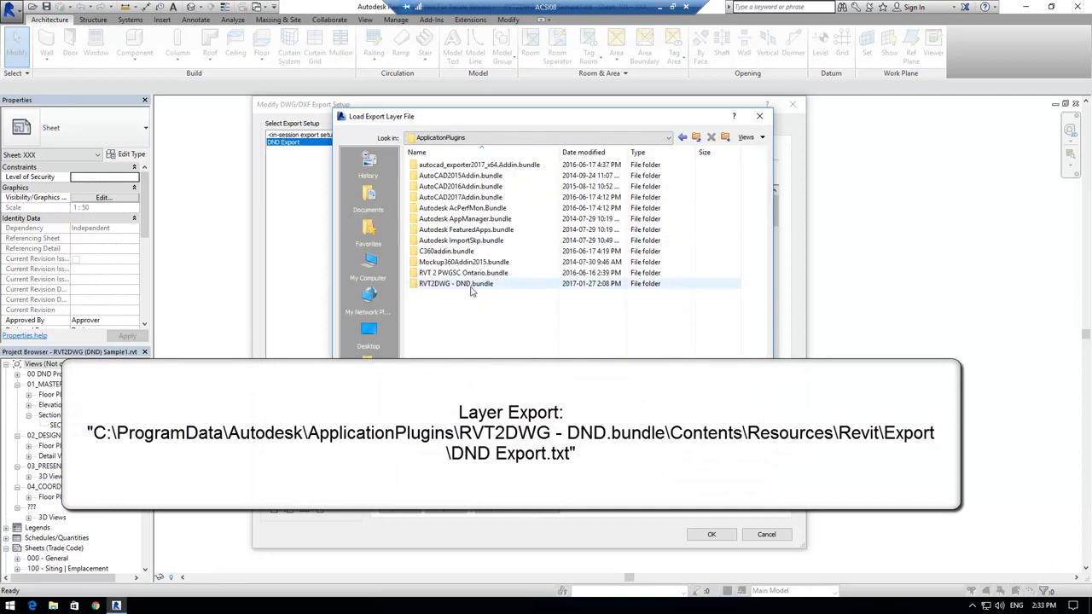
{"action": "double_click", "coordinate": [487, 286]}
{"action": "double_click", "coordinate": [453, 167]}
{"action": "double_click", "coordinate": [447, 166]}
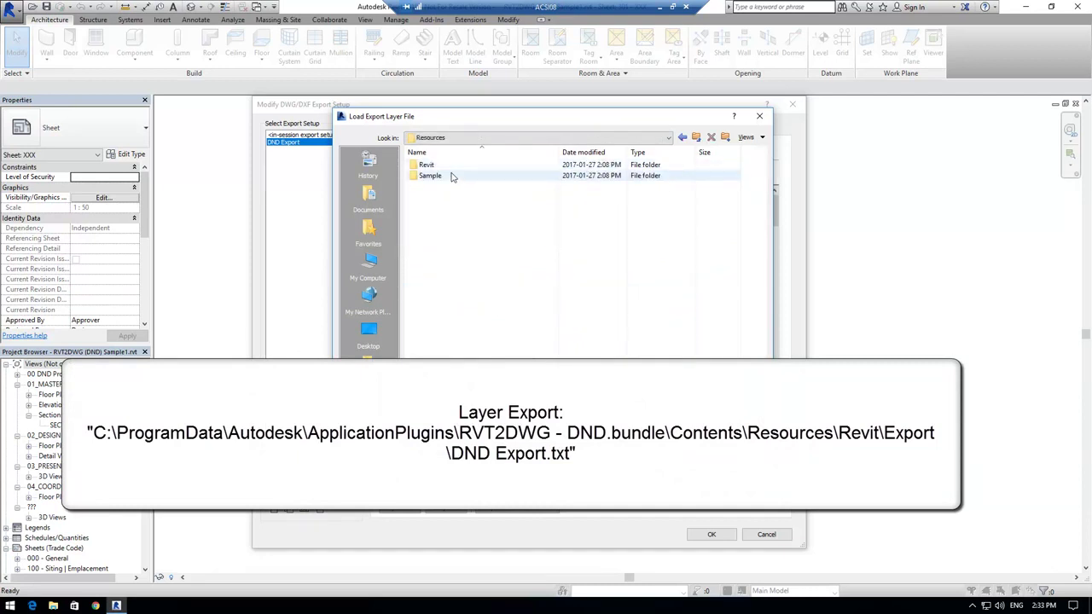
{"action": "double_click", "coordinate": [431, 165]}
{"action": "double_click", "coordinate": [443, 165]}
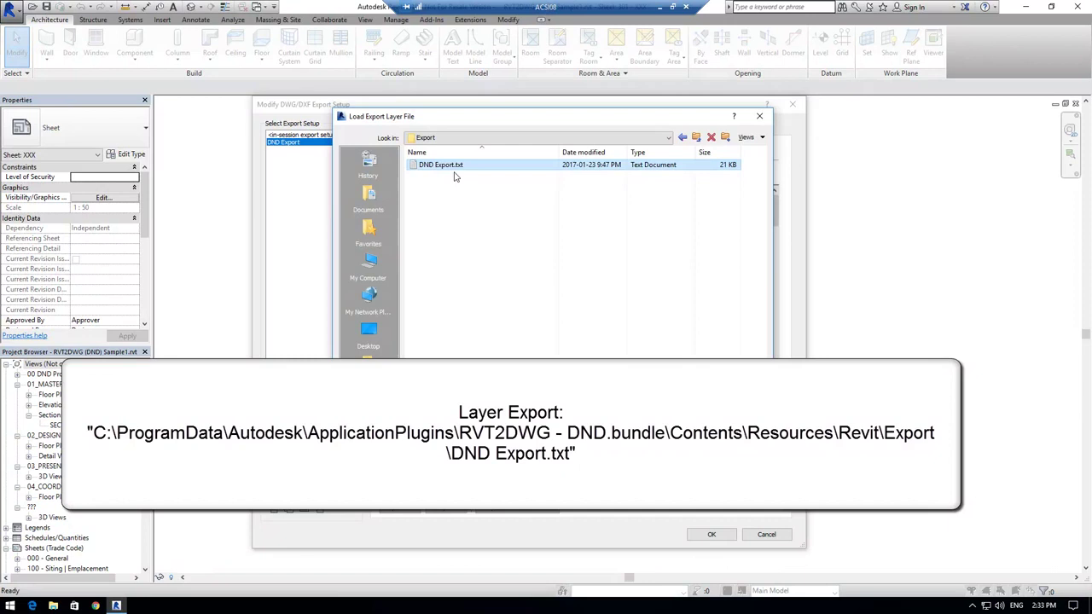
{"action": "double_click", "coordinate": [440, 165]}
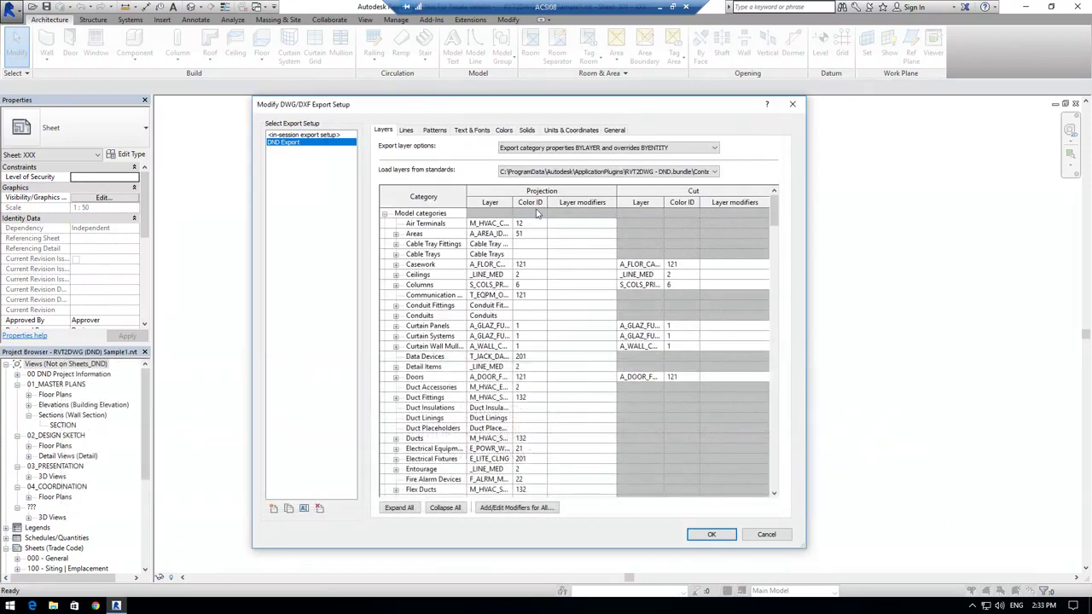
Load the DWG linetypes from DND.lin in the RVT2DWG - DND.bundle Contents\Resources folder under C:\ProgramData\Autodesk\ApplicationPlugins
{"action": "left_click", "coordinate": [407, 131]}
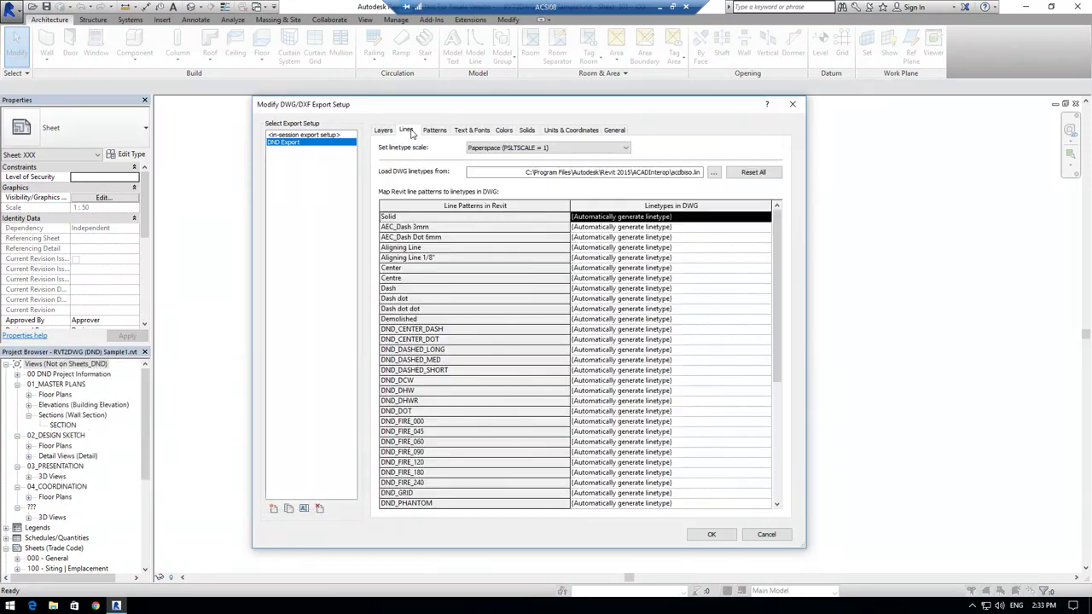
{"action": "left_click", "coordinate": [715, 174]}
{"action": "left_click", "coordinate": [537, 137]}
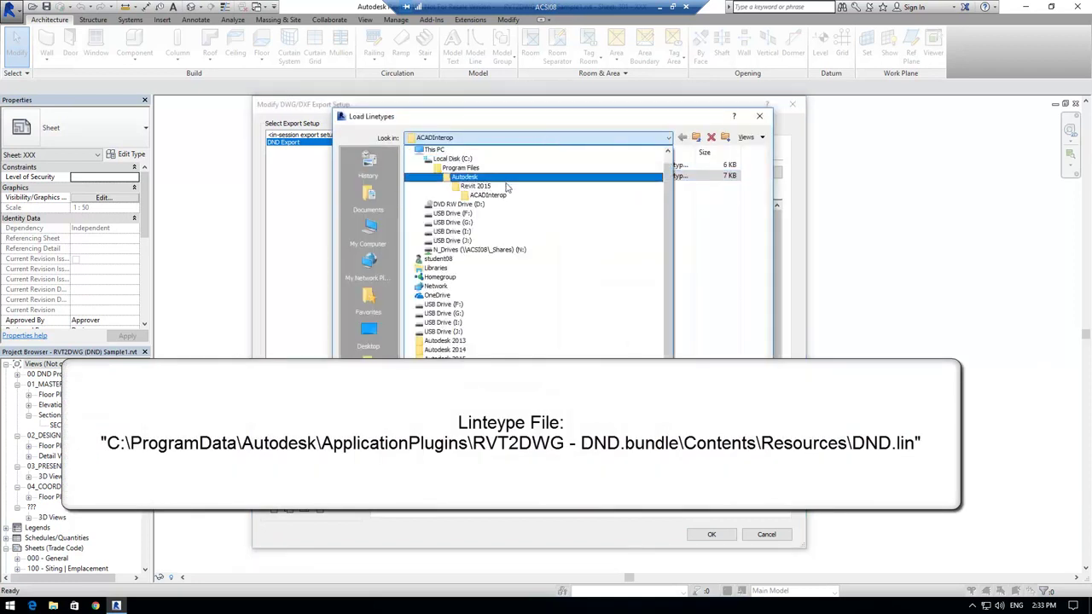
{"action": "left_click", "coordinate": [507, 160]}
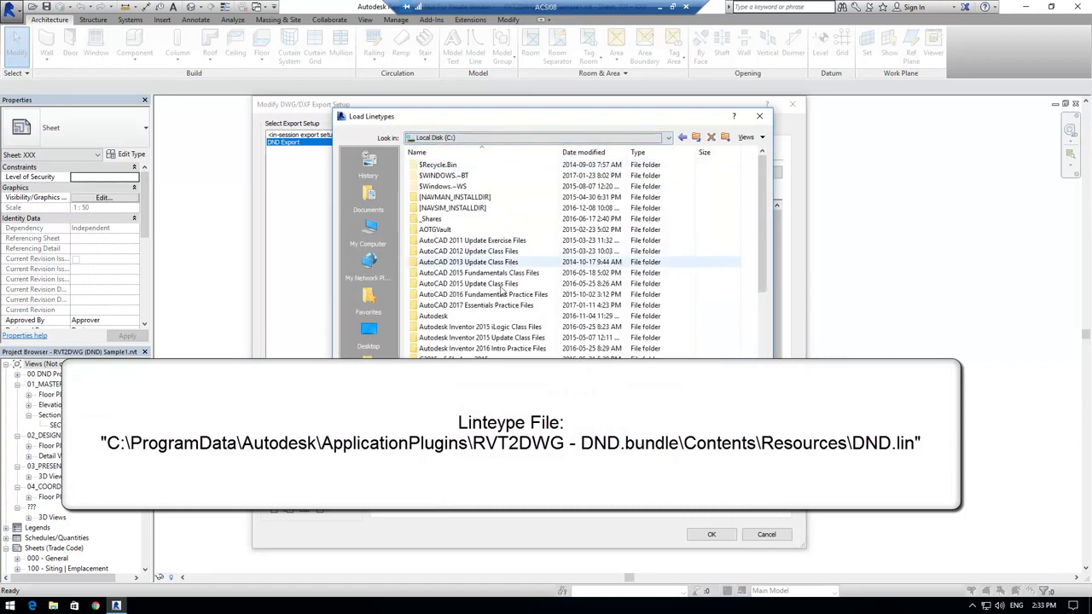
{"action": "scroll", "coordinate": [500, 290], "scroll_direction": "down", "scroll_amount": 2}
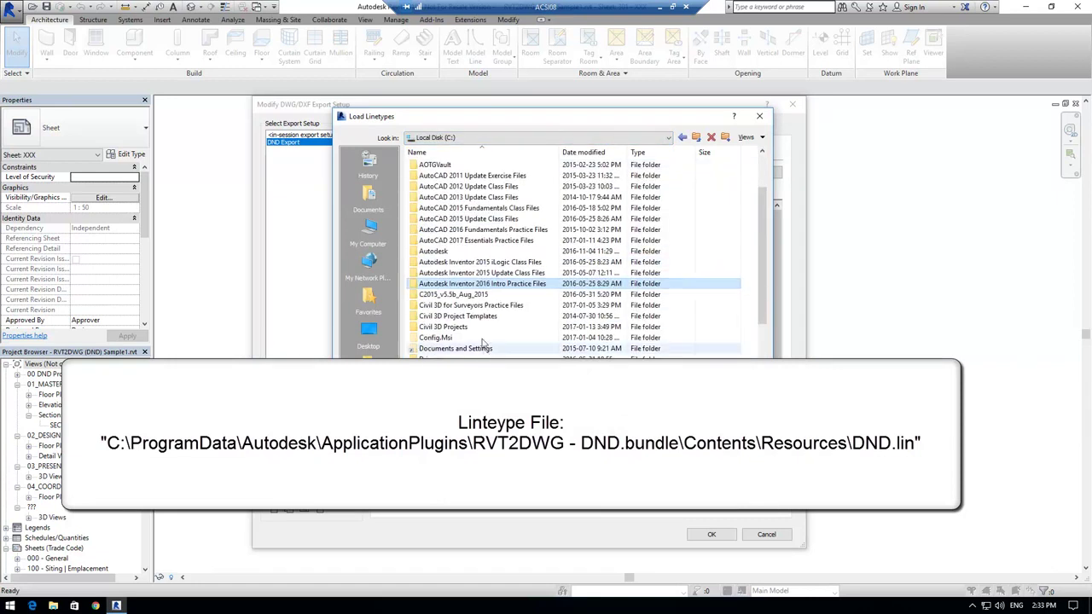
{"action": "scroll", "coordinate": [492, 266], "scroll_direction": "down", "scroll_amount": 4}
{"action": "double_click", "coordinate": [468, 236]}
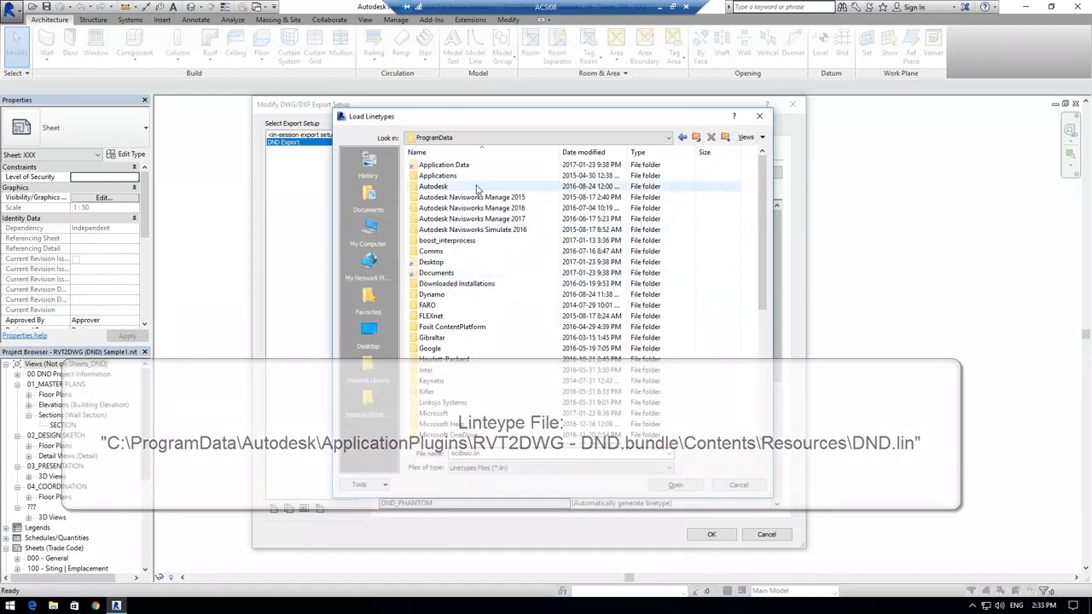
{"action": "double_click", "coordinate": [476, 190]}
{"action": "double_click", "coordinate": [469, 304]}
{"action": "left_click", "coordinate": [470, 286]}
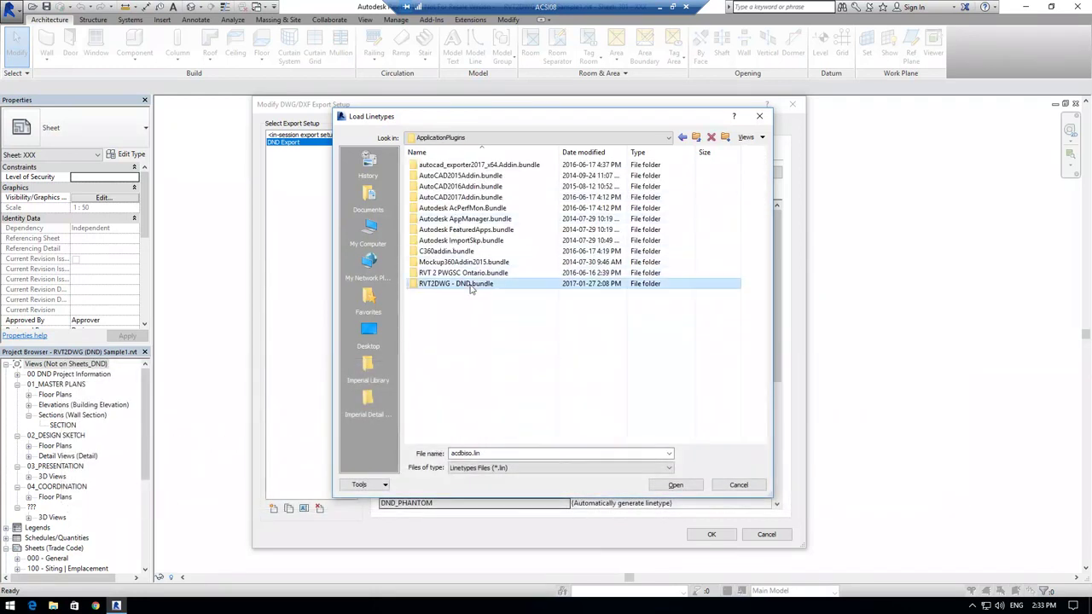
{"action": "double_click", "coordinate": [470, 286]}
{"action": "double_click", "coordinate": [429, 165]}
{"action": "double_click", "coordinate": [429, 165]}
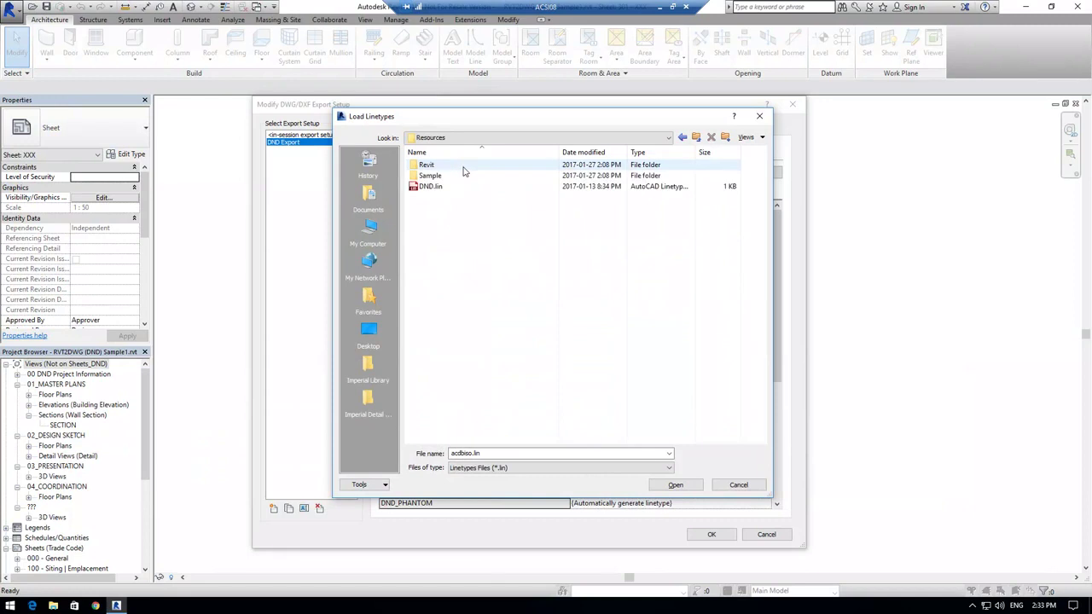
{"action": "left_click", "coordinate": [452, 186]}
{"action": "left_click", "coordinate": [682, 485]}
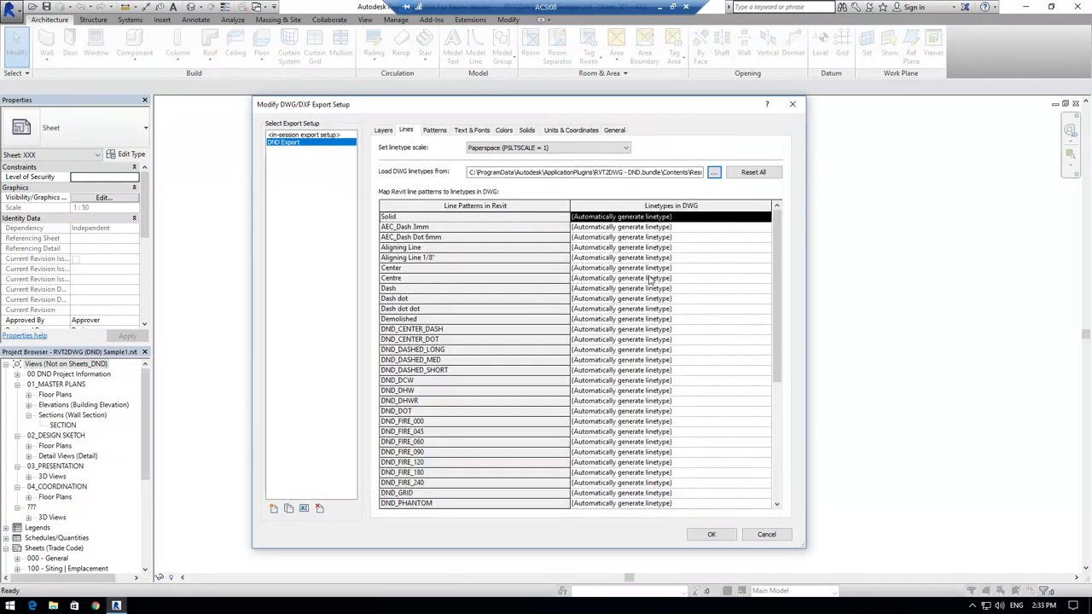
Map the Center and Centre line patterns to the DND_CENTER_DASH linetype
{"action": "left_click", "coordinate": [493, 271]}
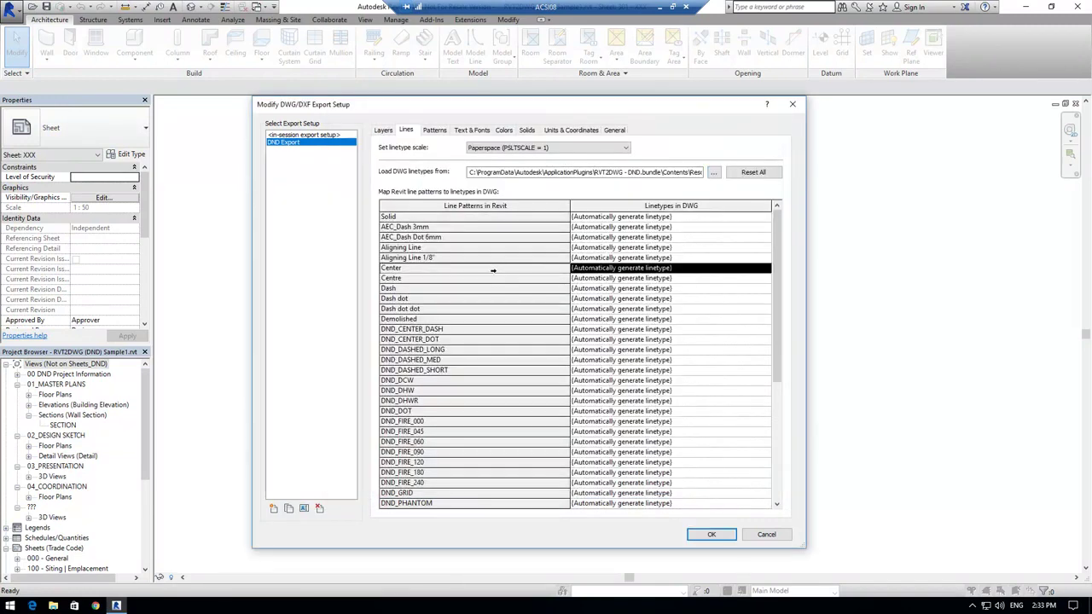
{"action": "left_click", "coordinate": [663, 271]}
{"action": "left_click", "coordinate": [670, 270]}
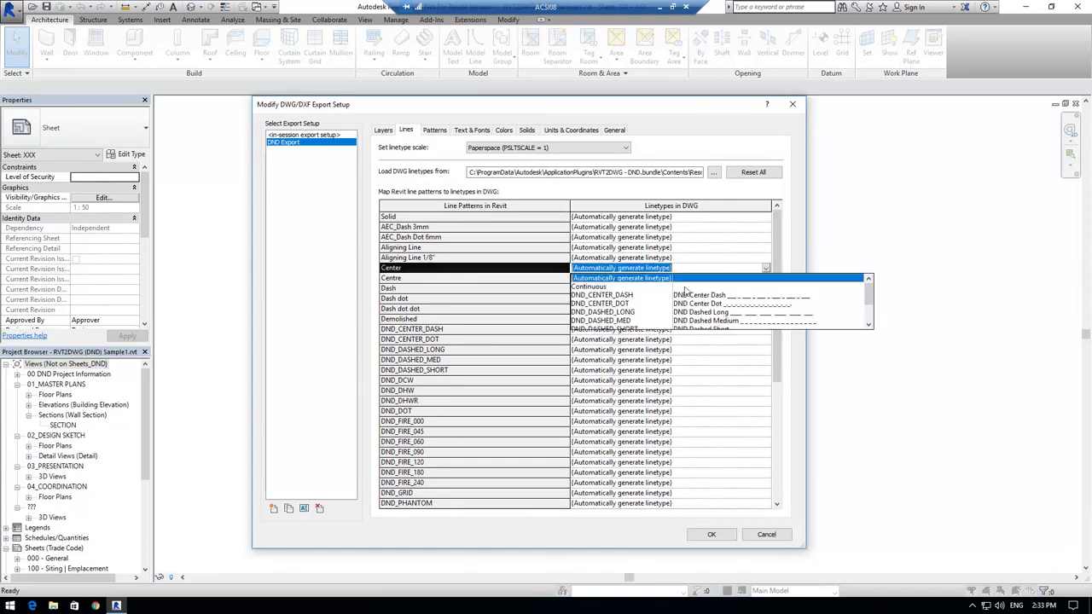
{"action": "left_click", "coordinate": [612, 295]}
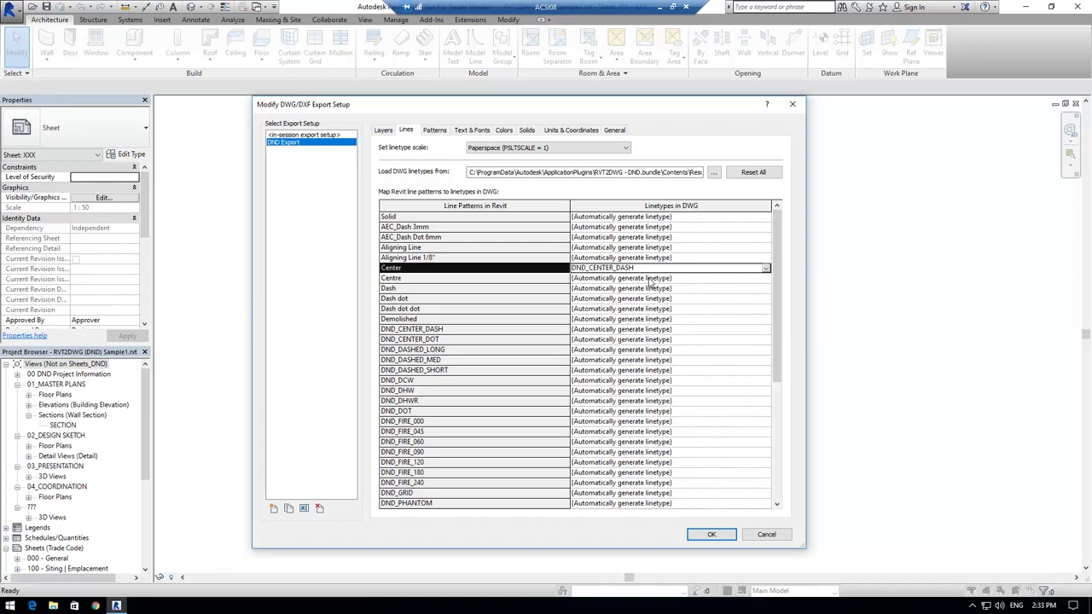
{"action": "left_click", "coordinate": [751, 278]}
{"action": "left_click", "coordinate": [767, 282]}
{"action": "left_click", "coordinate": [766, 279]}
{"action": "left_click", "coordinate": [633, 305]}
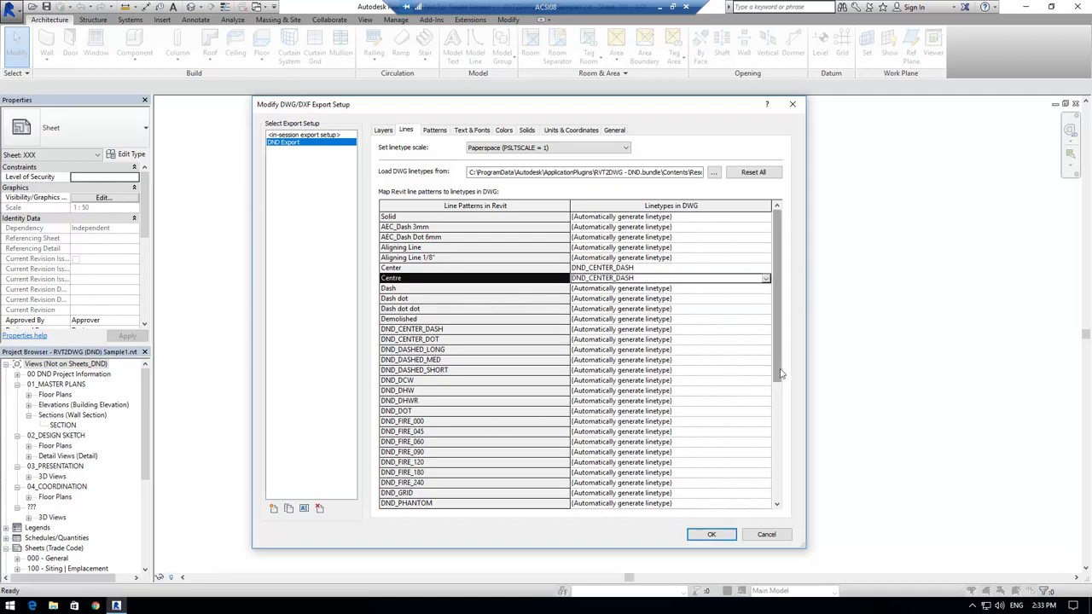
Map the Grid Line pattern to the DND_CENTER_DOT linetype
{"action": "left_click_drag", "start_coordinate": [760, 373], "coordinate": [767, 474]}
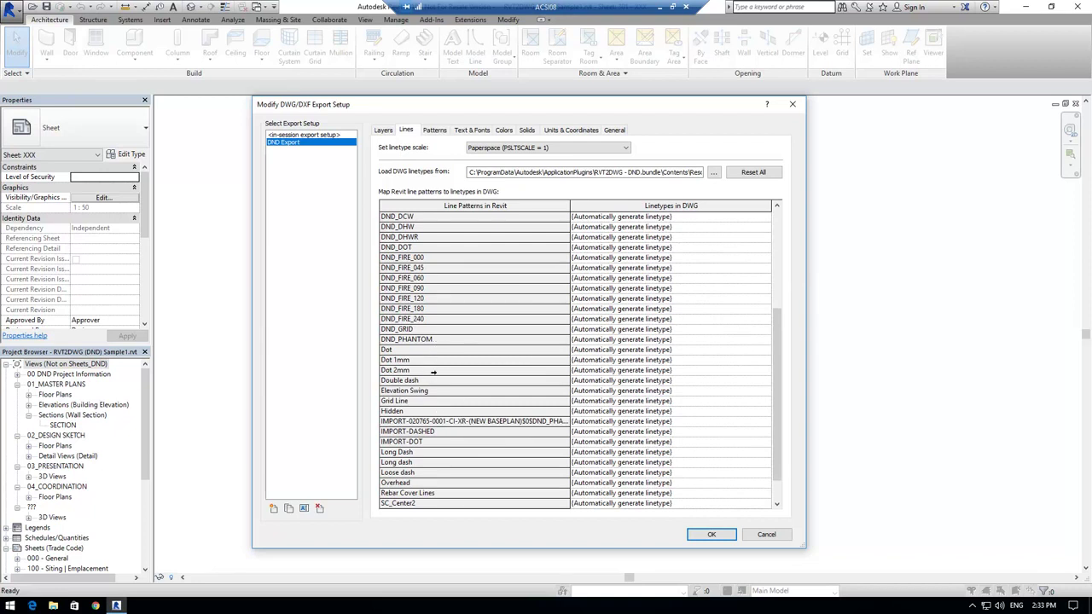
{"action": "left_click", "coordinate": [433, 401]}
{"action": "left_click", "coordinate": [746, 401]}
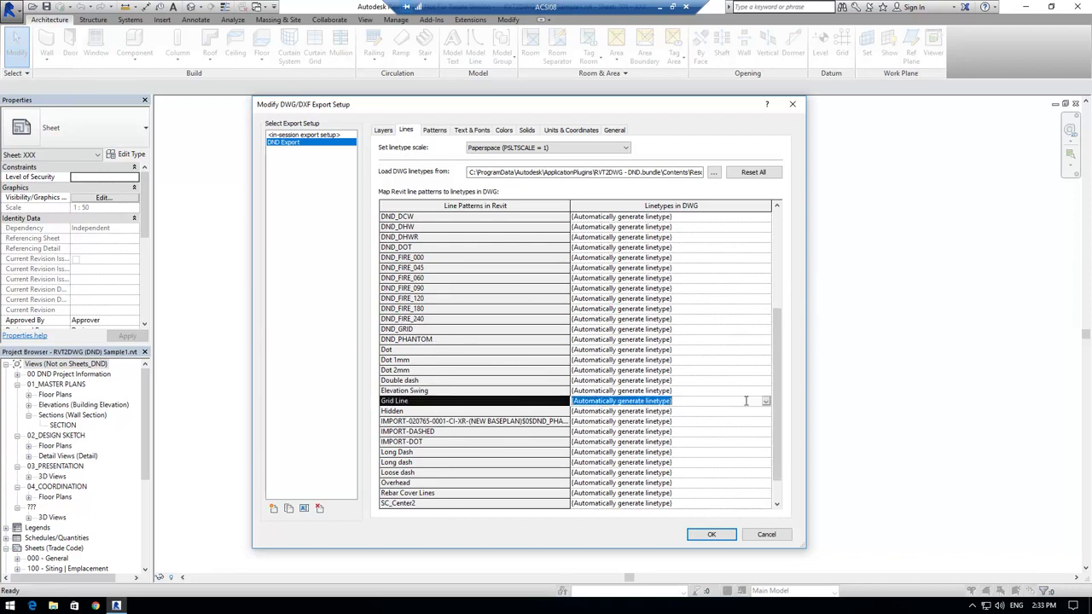
{"action": "left_click", "coordinate": [765, 402]}
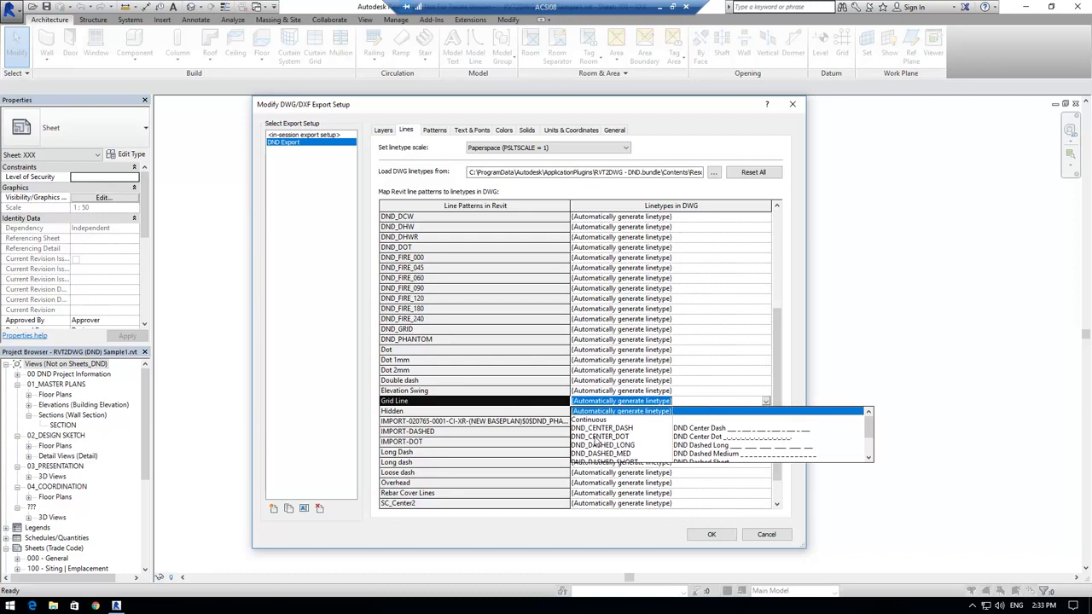
{"action": "left_click", "coordinate": [607, 437]}
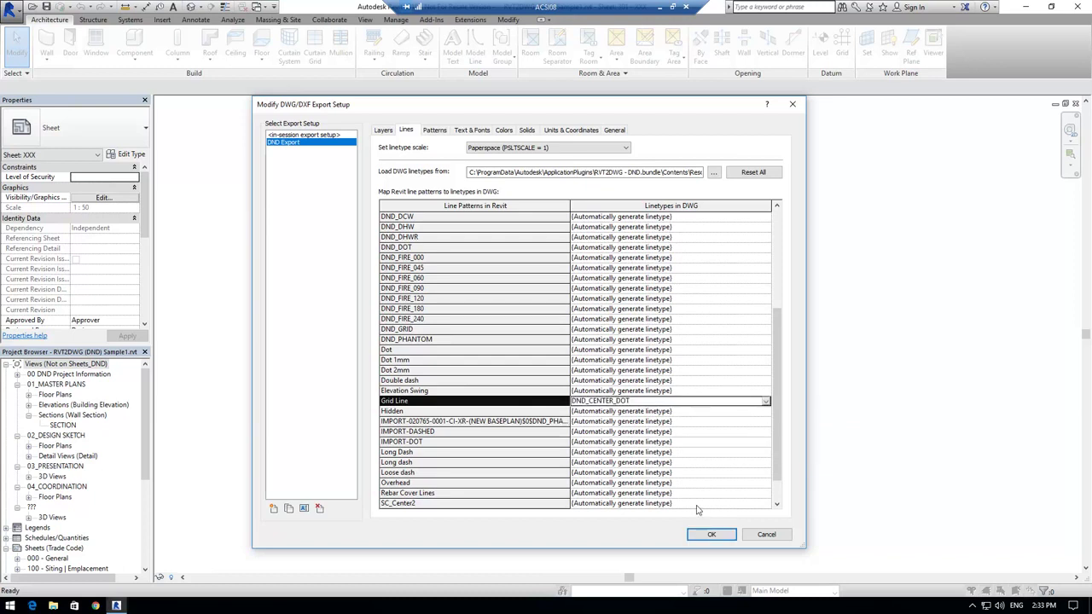
{"action": "left_click", "coordinate": [713, 535]}
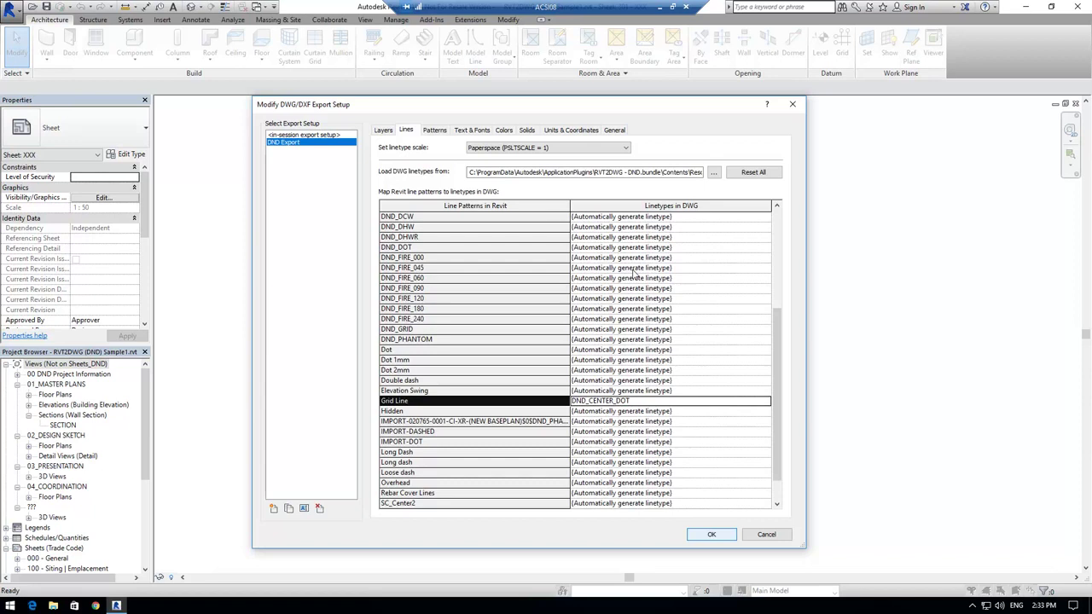
Enable preserving coincident lines, disable exporting views on sheets and links as external references, and accept the export setup
{"action": "left_click", "coordinate": [618, 133]}
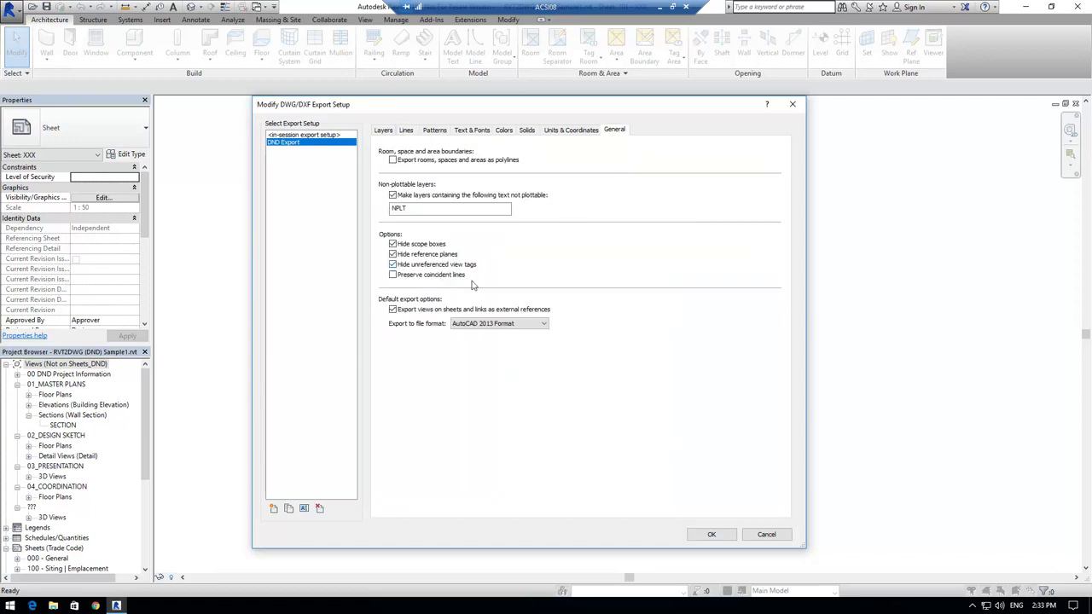
{"action": "left_click", "coordinate": [399, 276]}
{"action": "left_click", "coordinate": [713, 537]}
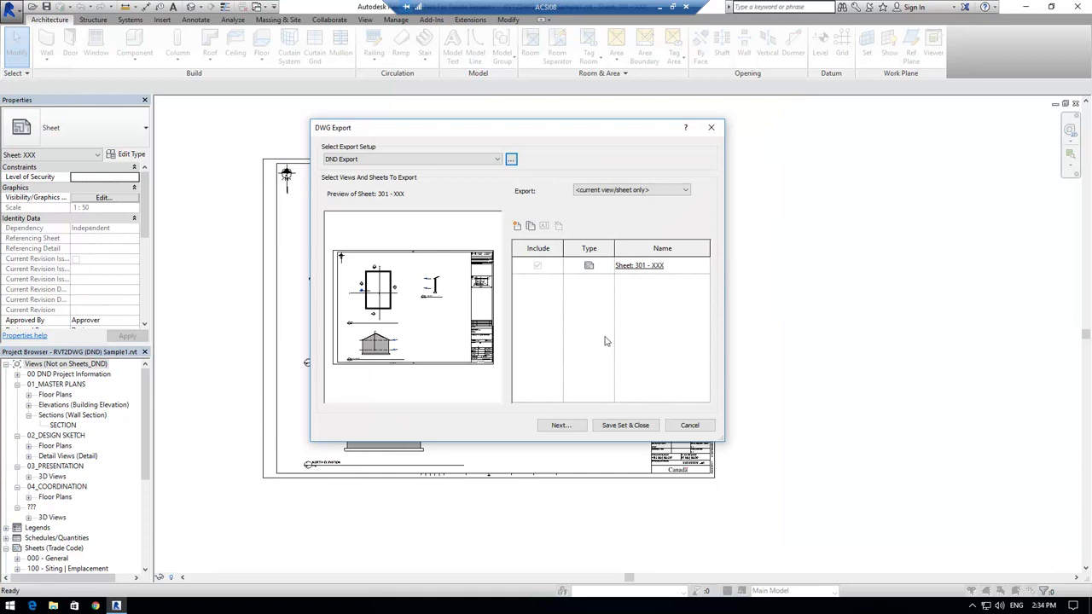
Export the current sheet as an AutoCAD 2013 DWG to the DND Project folder on the Desktop, replacing the existing file
{"action": "left_click", "coordinate": [559, 425]}
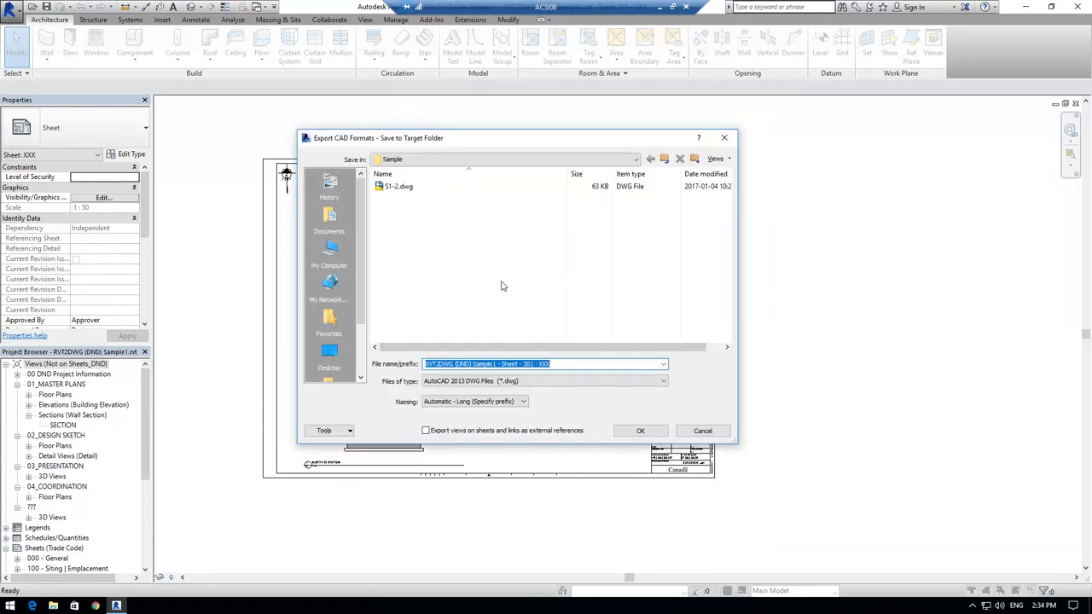
{"action": "left_click", "coordinate": [329, 354]}
{"action": "scroll", "coordinate": [422, 307], "scroll_direction": "down", "scroll_amount": 2}
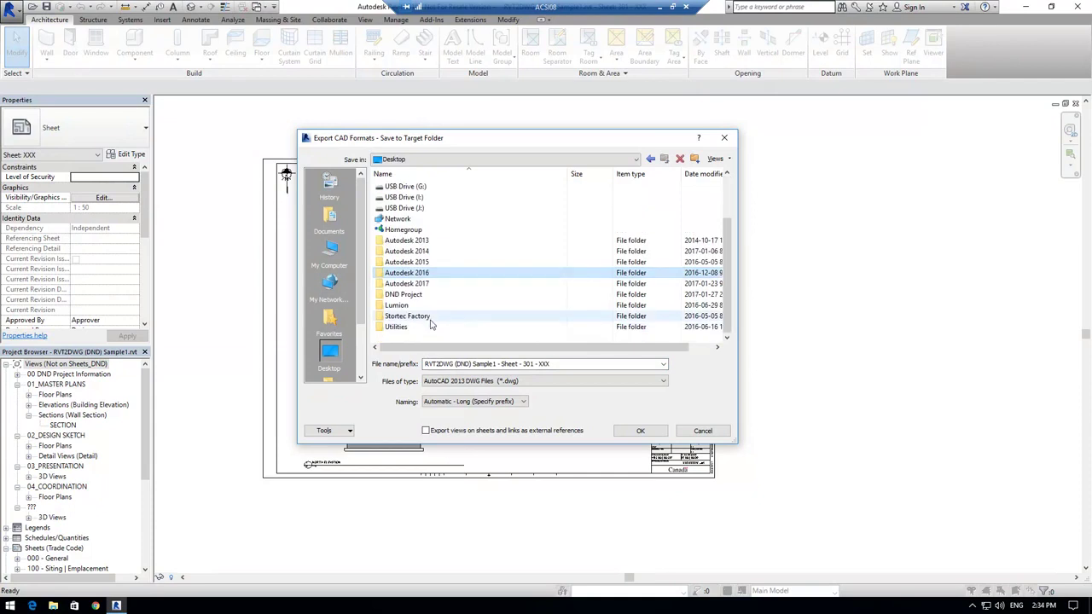
{"action": "double_click", "coordinate": [403, 294]}
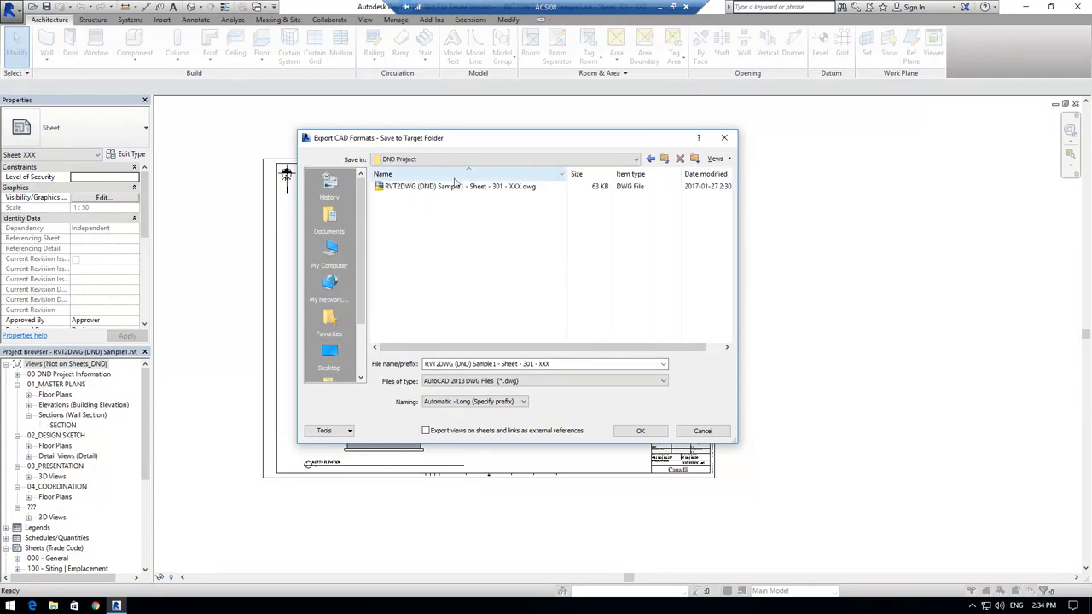
{"action": "left_click", "coordinate": [648, 431]}
{"action": "left_click", "coordinate": [572, 324]}
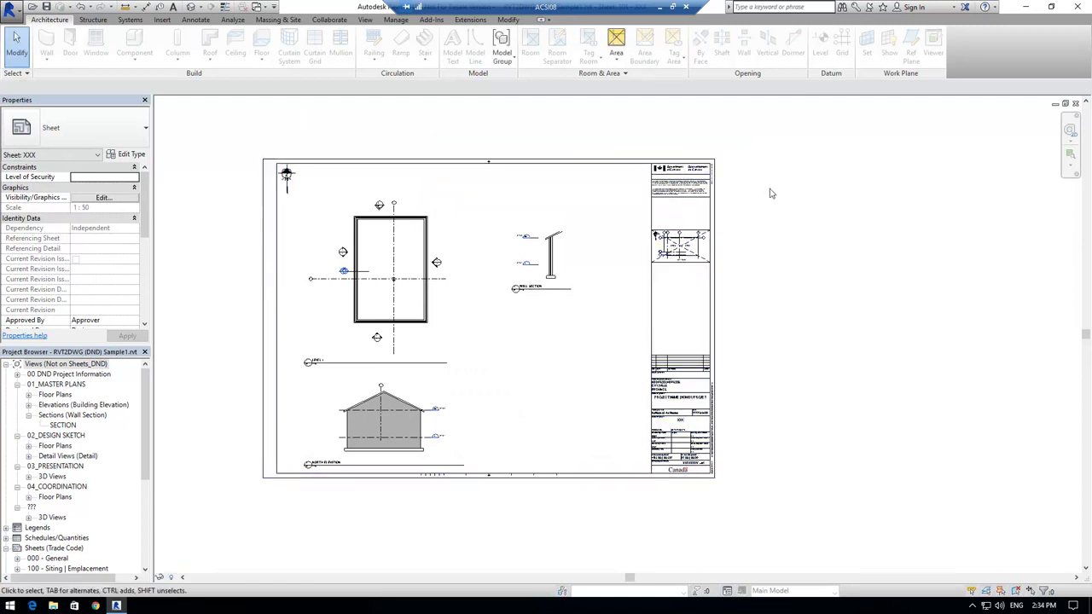
Switch to AutoCAD 2015 and start a new drawing
{"action": "left_click", "coordinate": [1025, 7]}
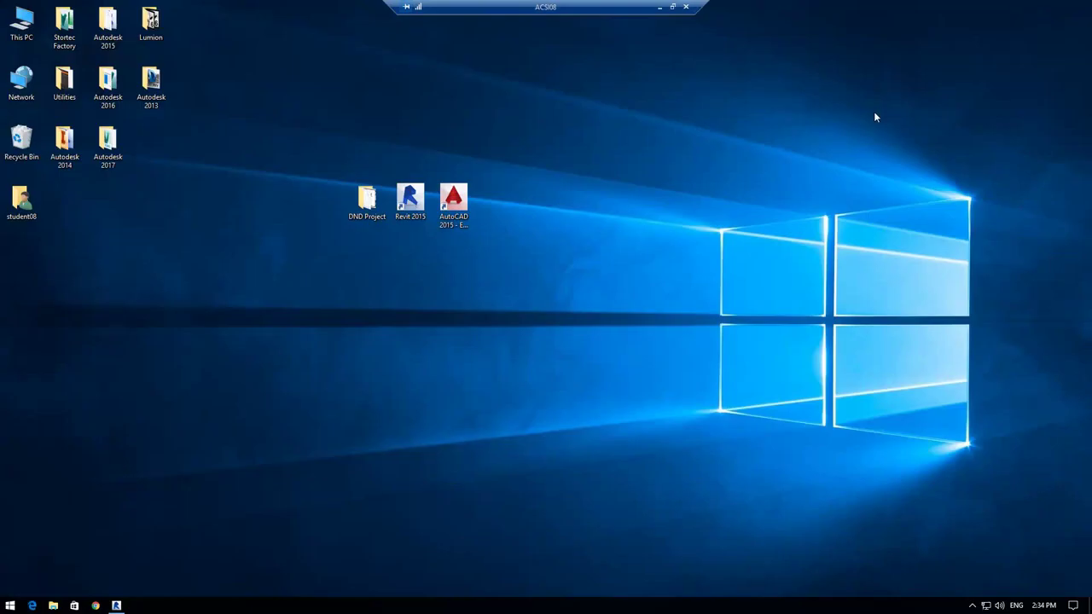
{"action": "double_click", "coordinate": [453, 203]}
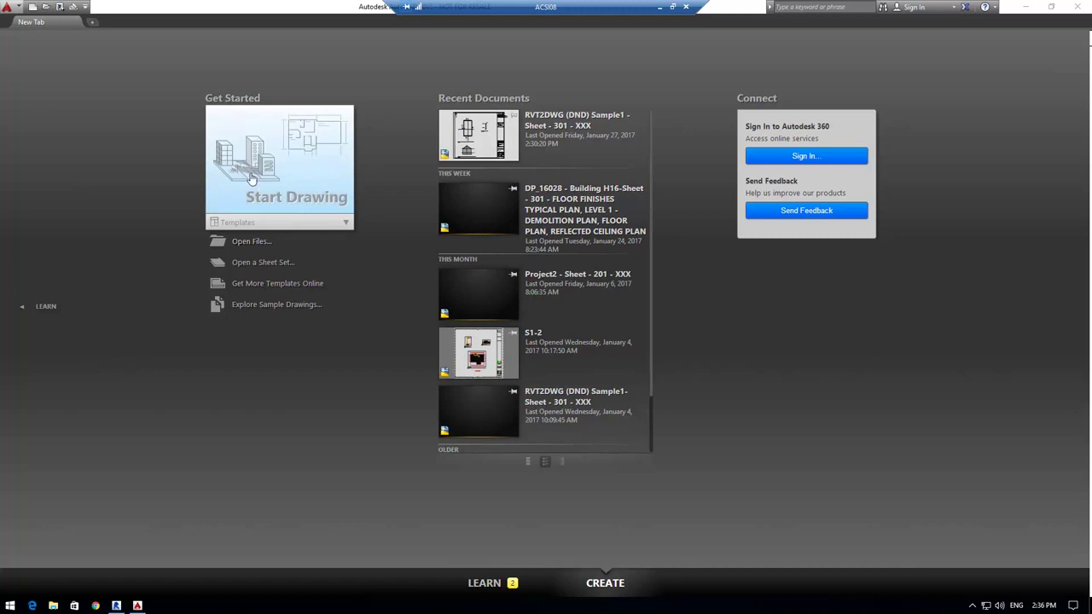
{"action": "key", "text": "ctrl+o"}
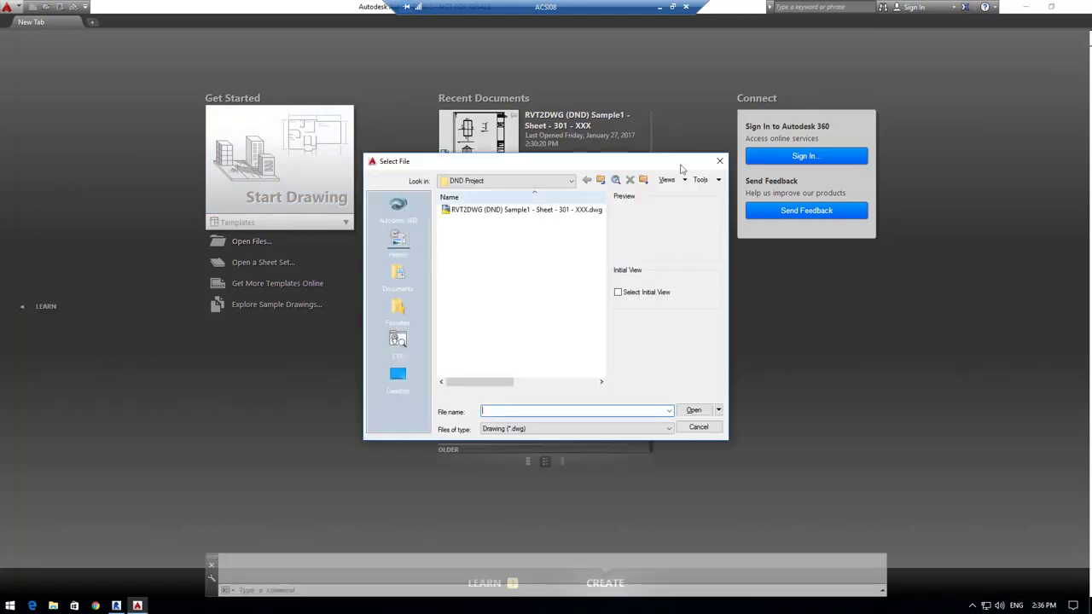
{"action": "left_click", "coordinate": [721, 162]}
{"action": "left_click", "coordinate": [368, 205]}
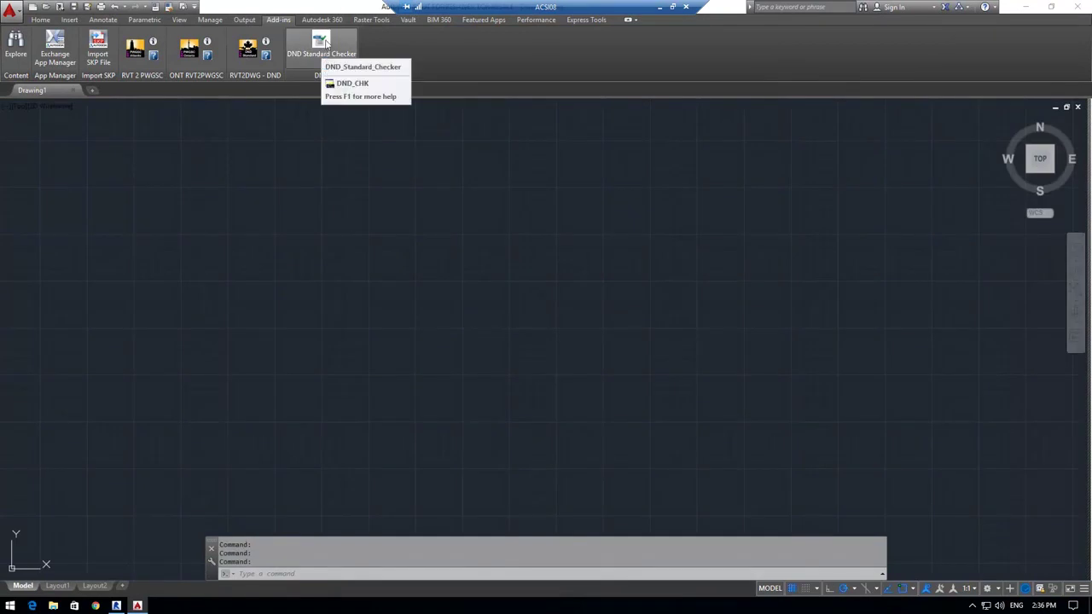
Load RVT2DWG (DND) Sample1 - Sheet - 301 - XXX.dwg from the DND Project folder into the DND Standard Checker
{"action": "left_click", "coordinate": [325, 43]}
{"action": "left_click", "coordinate": [268, 219]}
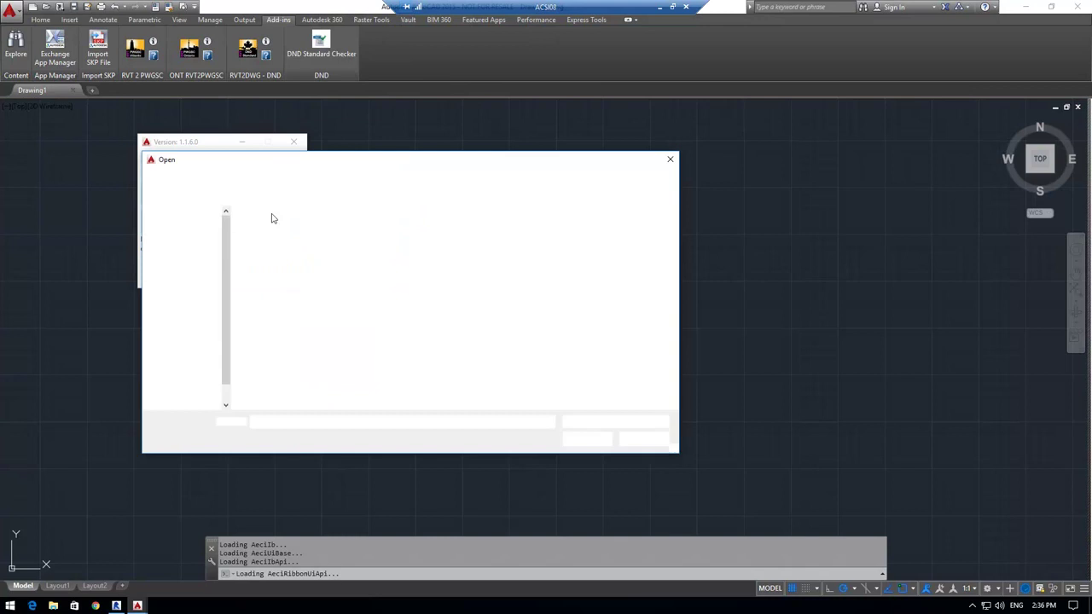
{"action": "left_click", "coordinate": [401, 228]}
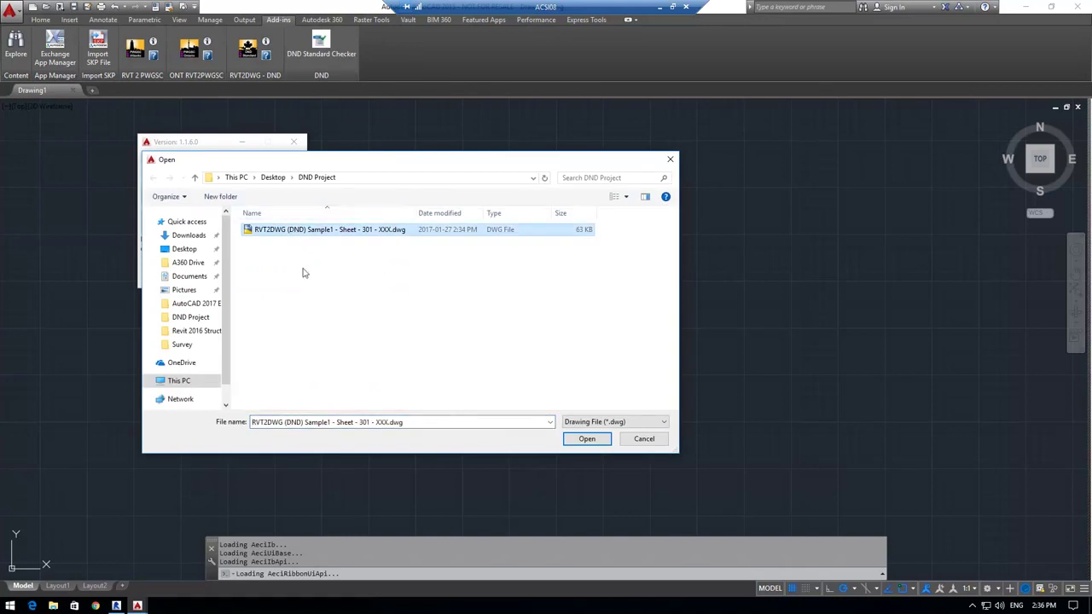
{"action": "left_click", "coordinate": [587, 439]}
Check the selected drawing against DND Standard 2.3 and save the audit as report.html, replacing the existing report
{"action": "left_click", "coordinate": [263, 289]}
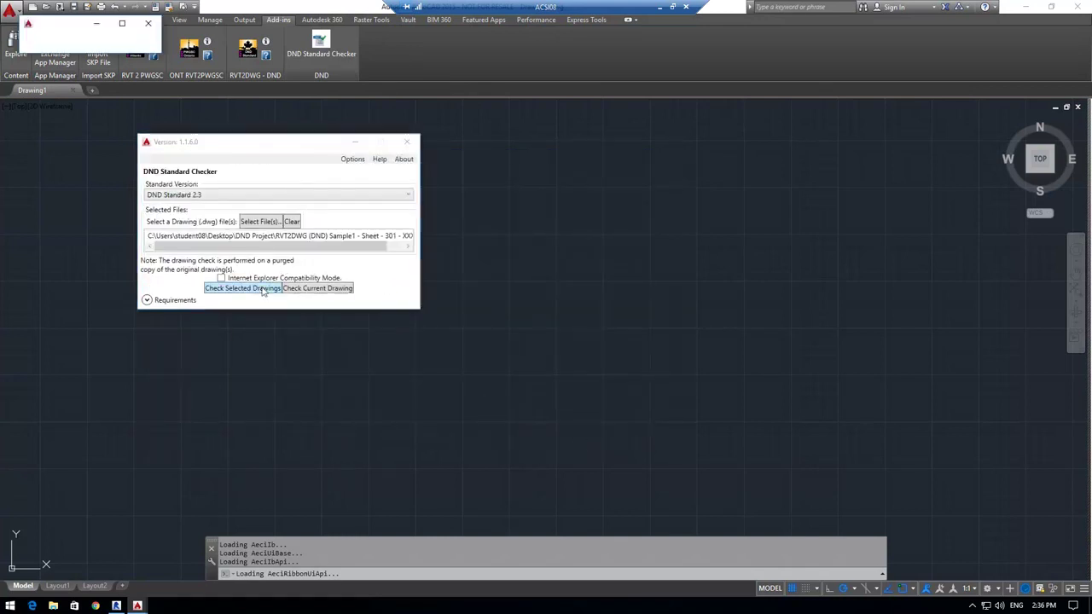
{"action": "left_click", "coordinate": [273, 229]}
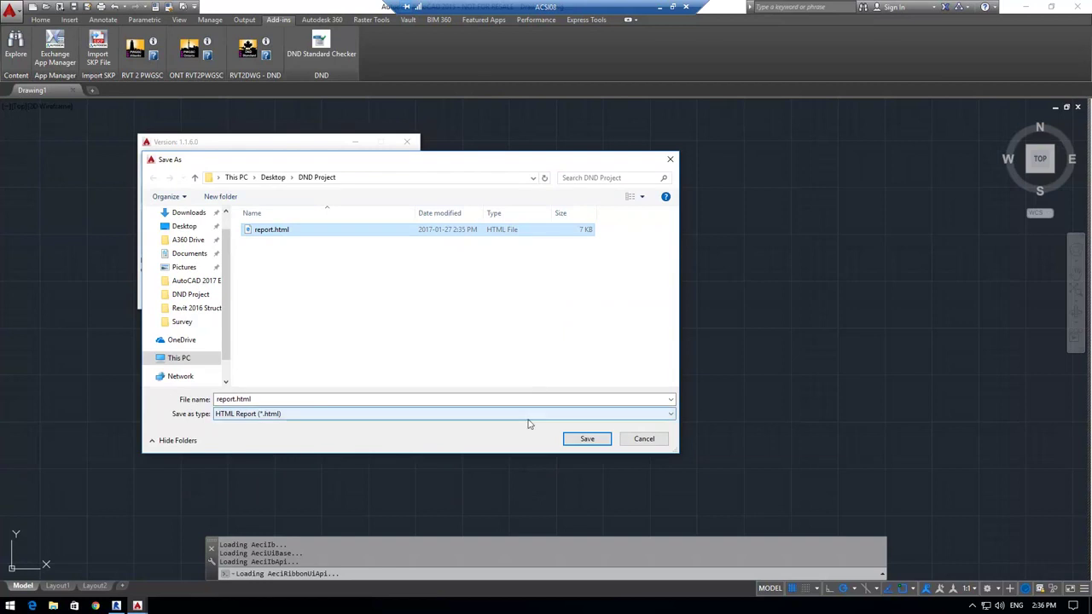
{"action": "left_click", "coordinate": [586, 439]}
{"action": "left_click", "coordinate": [452, 333]}
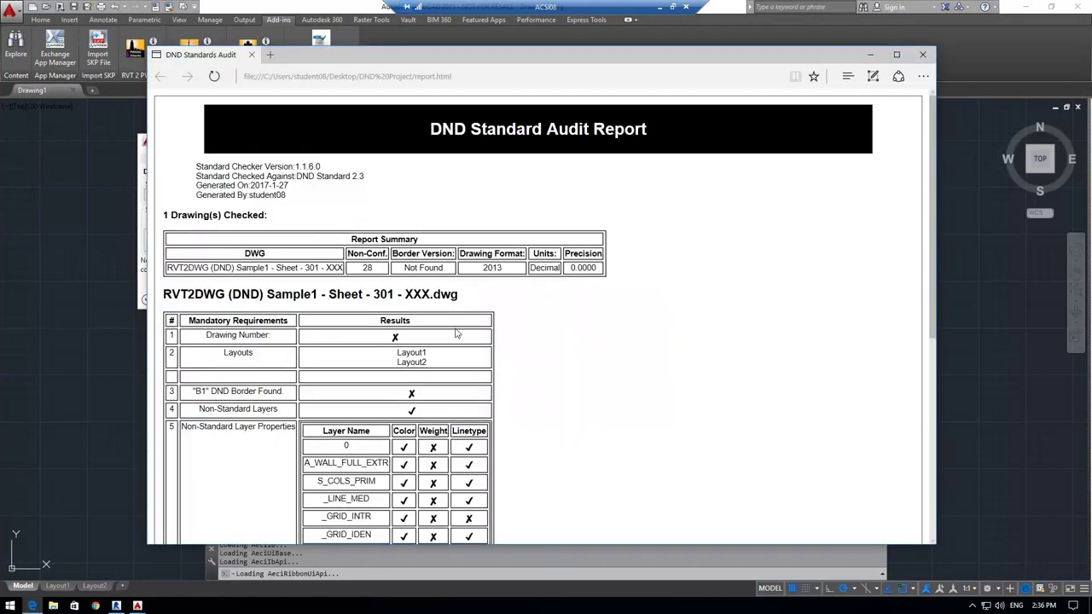
Examine the audit report's non-conformance count and layer property results, then close the report and the checker
{"action": "scroll", "coordinate": [309, 270], "scroll_direction": "down", "scroll_amount": 1}
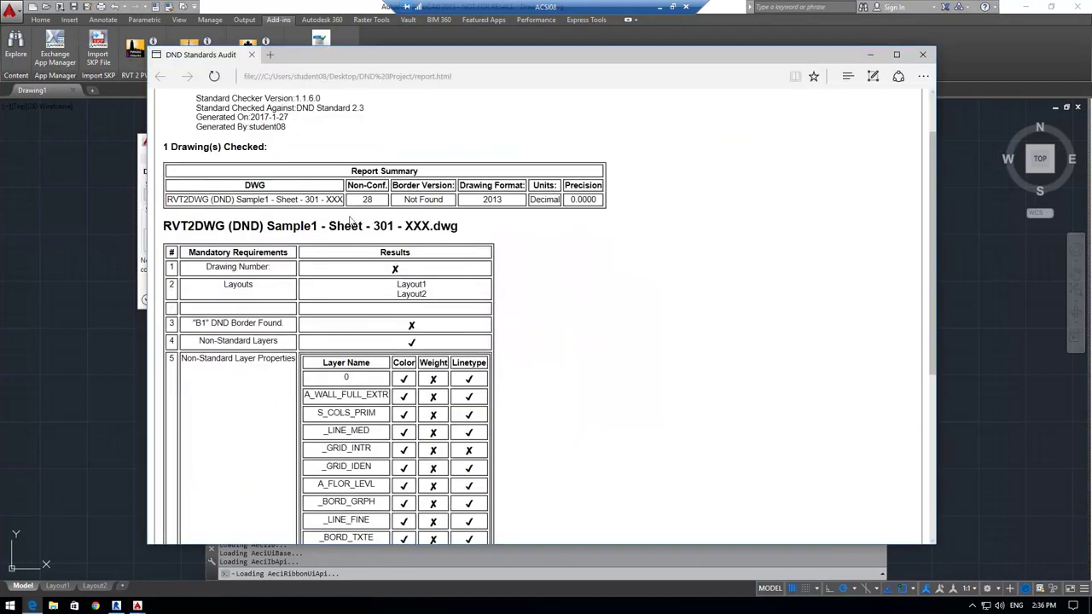
{"action": "left_click_drag", "start_coordinate": [361, 200], "coordinate": [376, 201]}
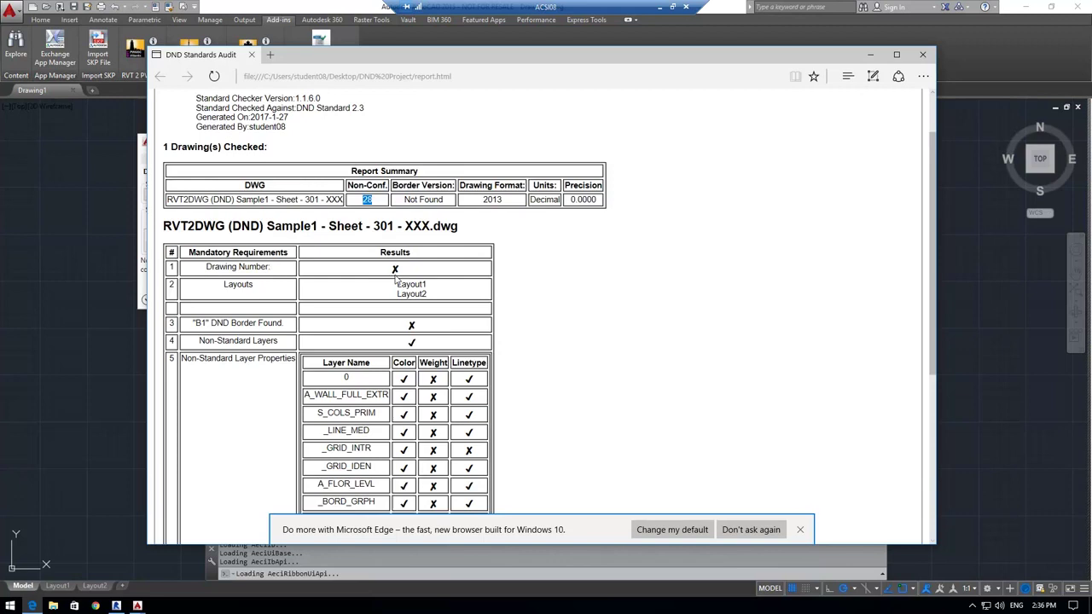
{"action": "scroll", "coordinate": [399, 285], "scroll_direction": "down", "scroll_amount": 1}
{"action": "scroll", "coordinate": [398, 285], "scroll_direction": "up", "scroll_amount": 1}
{"action": "left_click_drag", "start_coordinate": [348, 185], "coordinate": [393, 185]}
{"action": "left_click", "coordinate": [251, 56]}
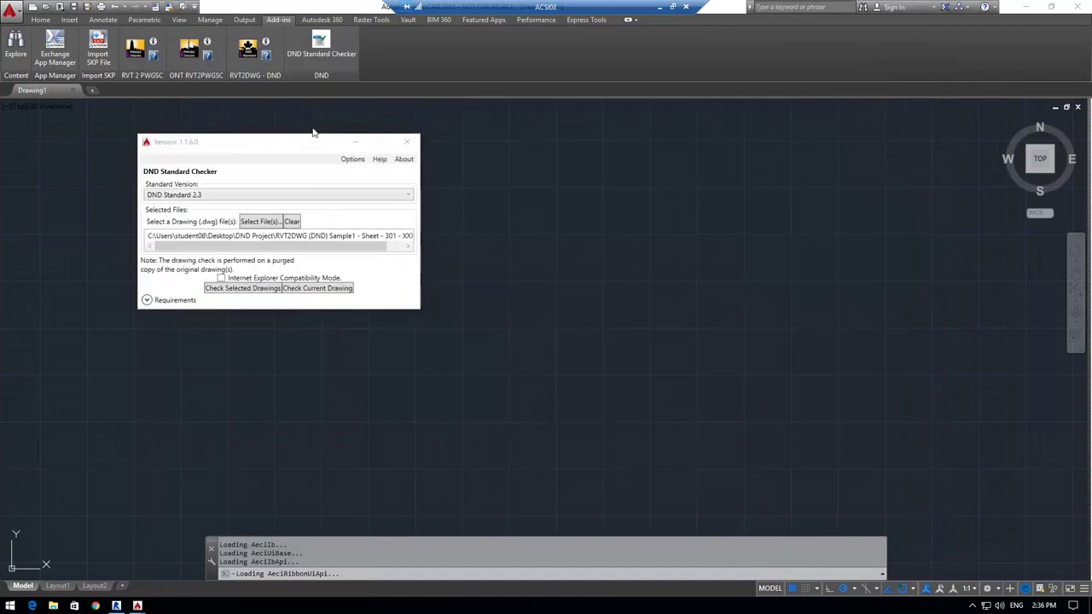
{"action": "left_click", "coordinate": [407, 142]}
Open RVT2DWG (DND) Sample1 - Sheet - 301 - XXX.dwg from the DND Project folder and inspect the whole sheet layout
{"action": "left_click", "coordinate": [47, 7]}
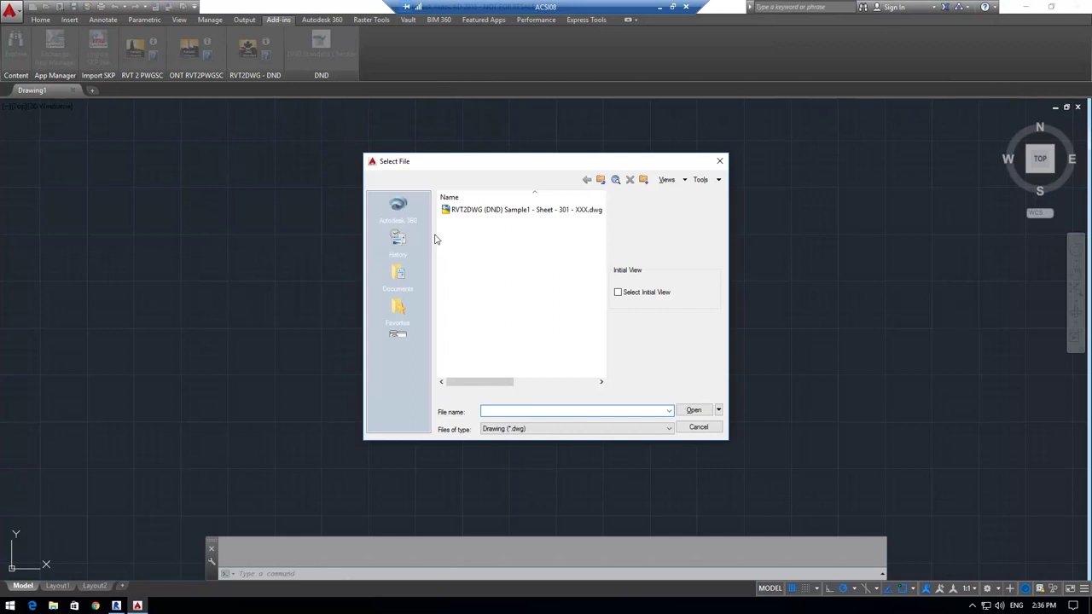
{"action": "left_click", "coordinate": [692, 411]}
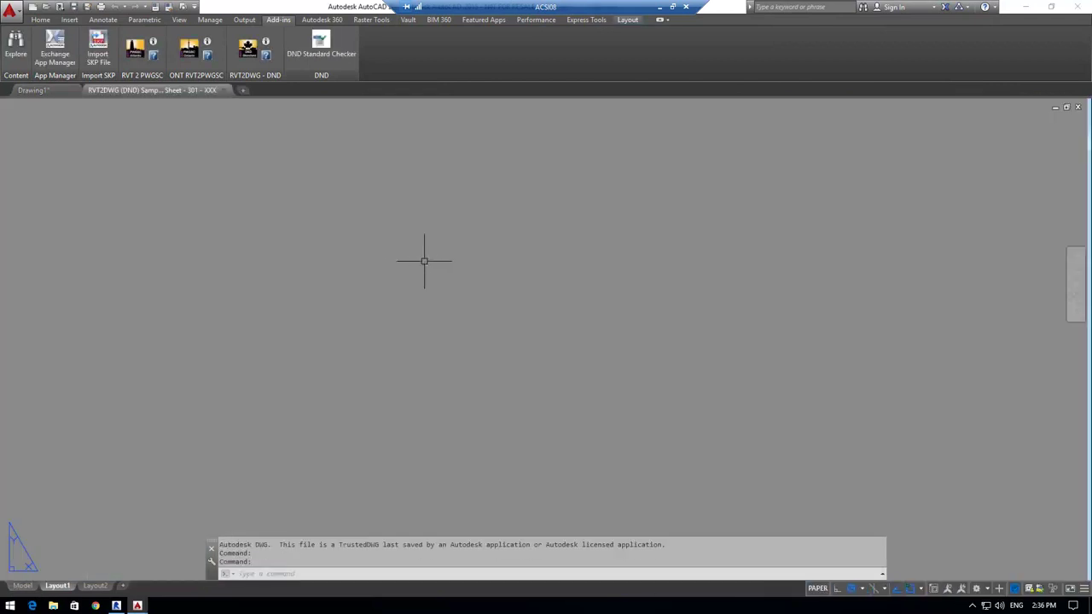
{"action": "middle_click", "coordinate": [423, 260]}
{"action": "middle_click", "coordinate": [424, 260]}
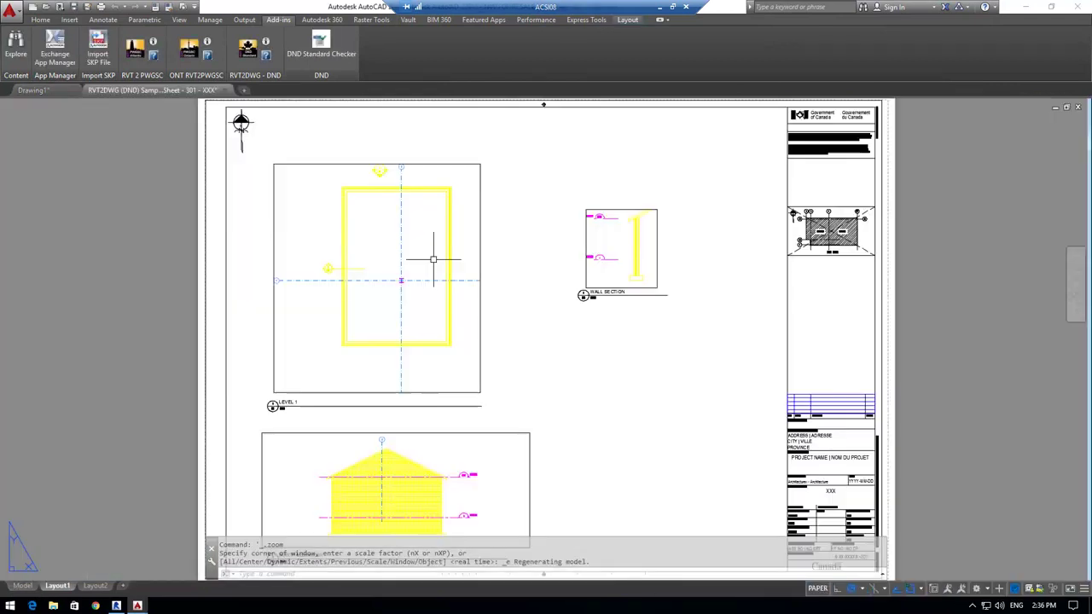
{"action": "scroll", "coordinate": [476, 254], "scroll_direction": "up", "scroll_amount": 2}
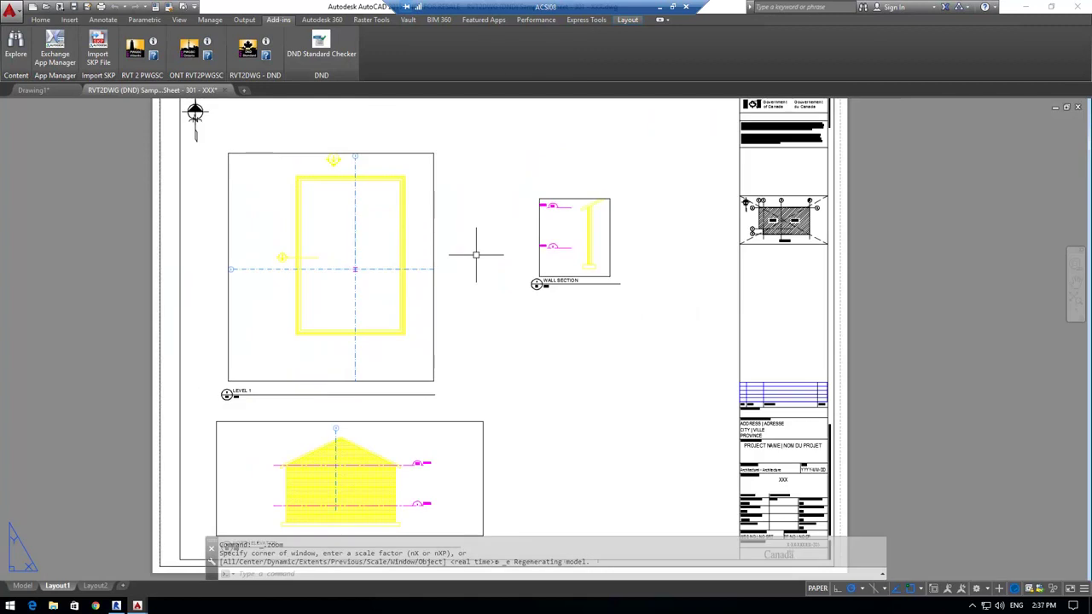
{"action": "scroll", "coordinate": [476, 255], "scroll_direction": "down", "scroll_amount": 2}
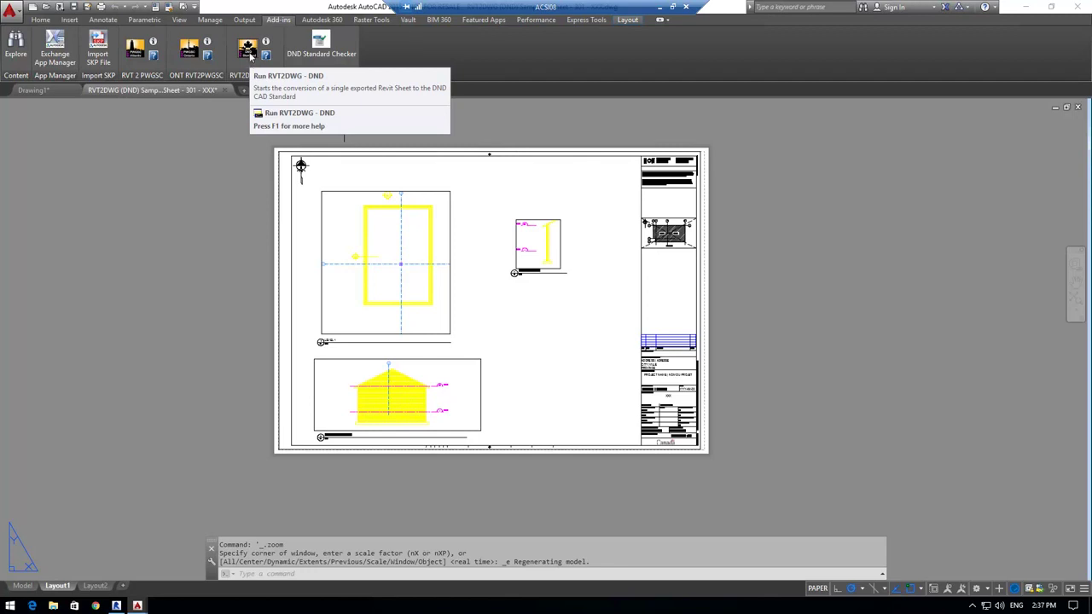
Convert the exported sheet to the DND CAD standard with RVT2DWG - DND, then save and close the drawing
{"action": "left_click", "coordinate": [250, 52]}
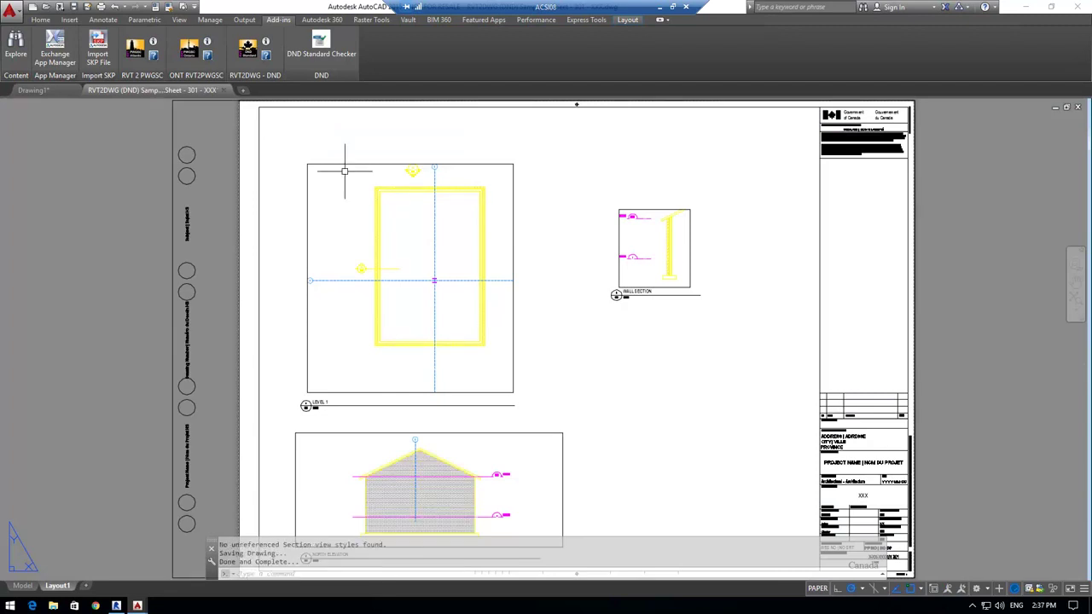
{"action": "left_click", "coordinate": [76, 8]}
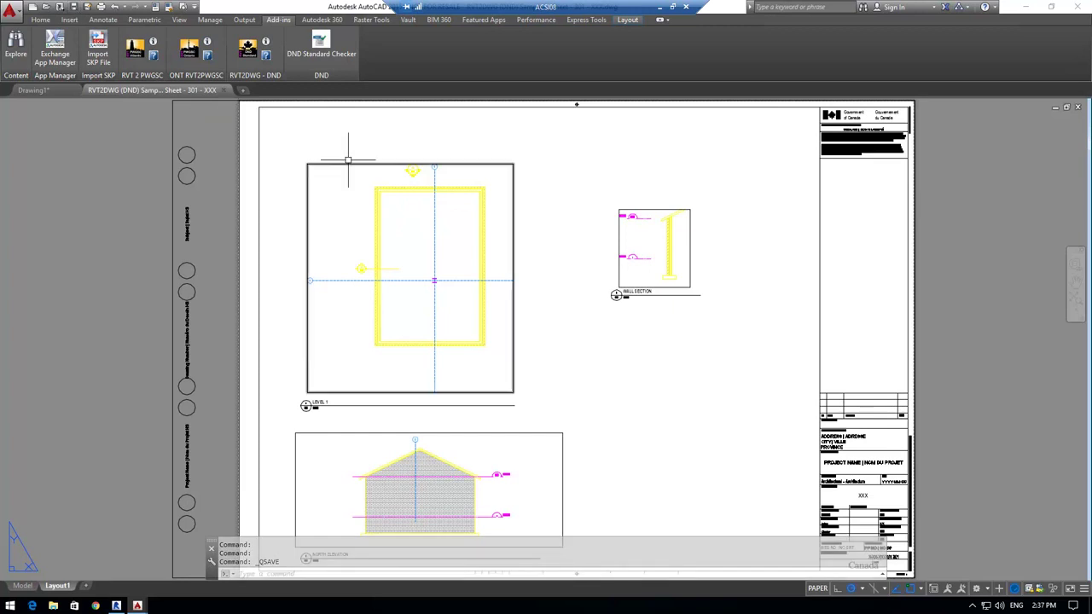
{"action": "left_click", "coordinate": [223, 90]}
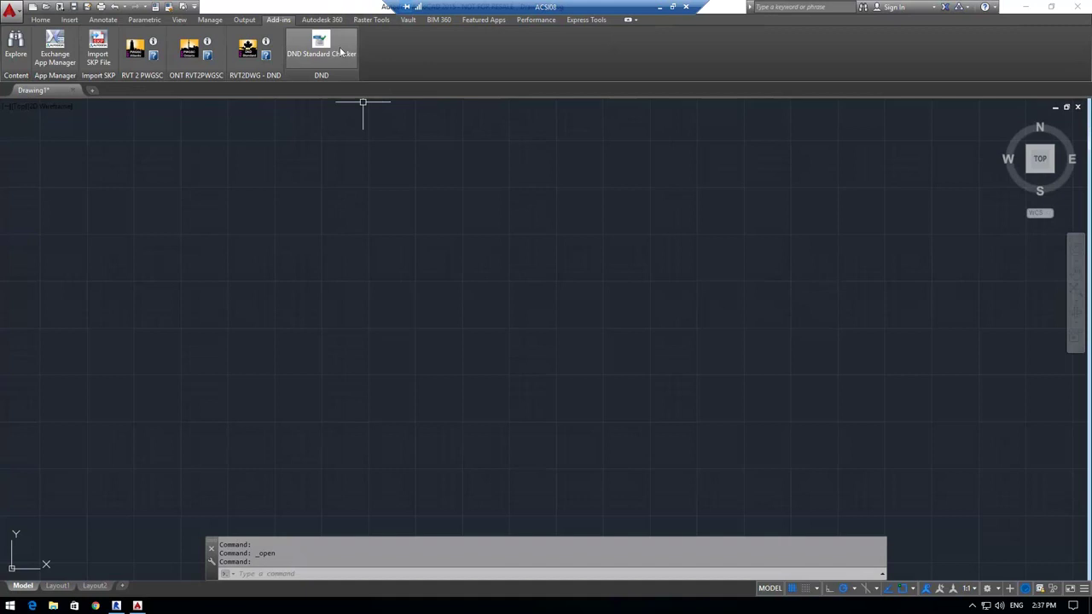
Reopen the DND Standard Checker and load the converted Sheet - 301 - XXX drawing from the DND Project folder
{"action": "left_click", "coordinate": [341, 53]}
{"action": "left_click", "coordinate": [345, 58]}
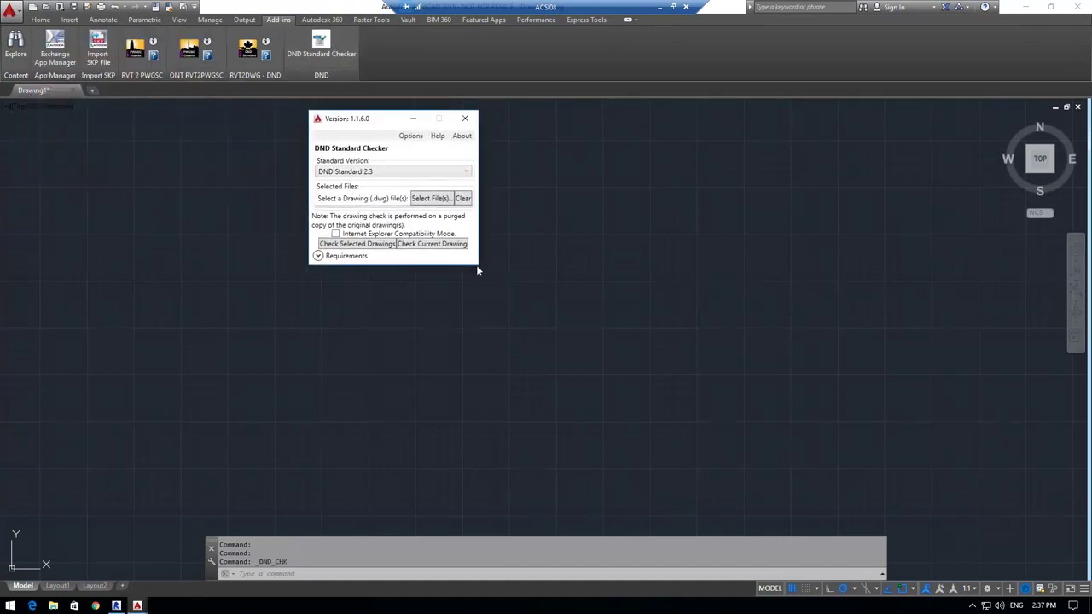
{"action": "left_click", "coordinate": [416, 198]}
{"action": "left_click", "coordinate": [493, 209]}
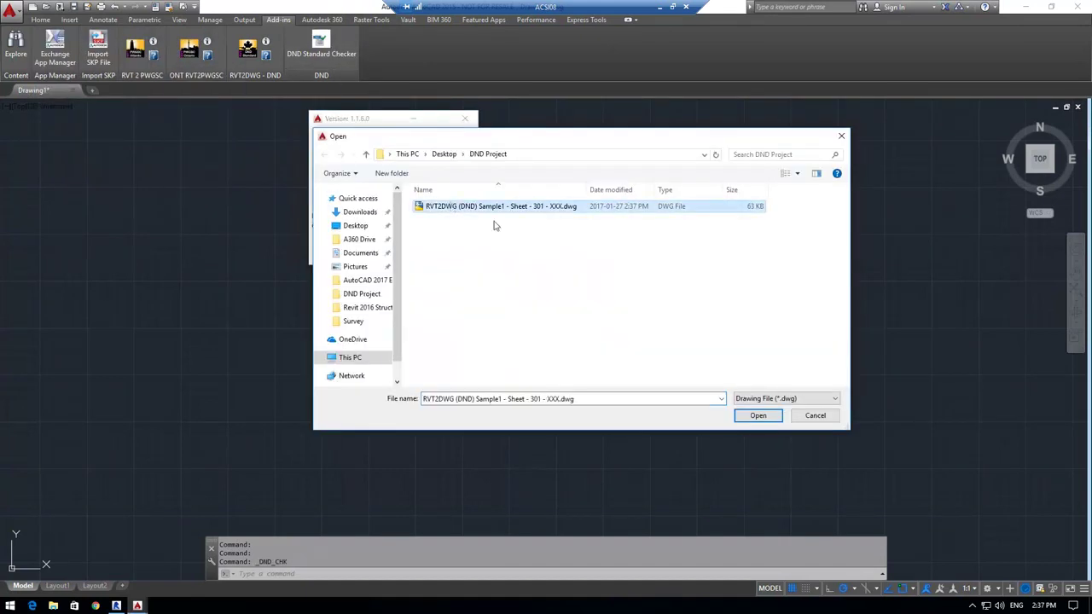
{"action": "left_click", "coordinate": [757, 416]}
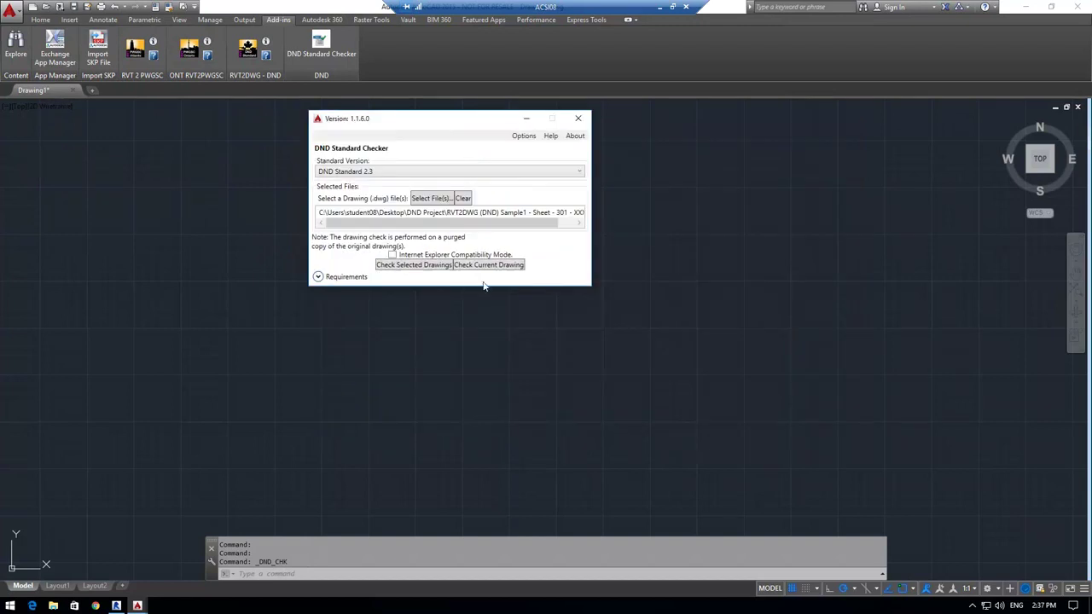
Check the selected drawing against DND Standard 2.3 and save the audit over the existing report.html in the DND Project folder
{"action": "left_click", "coordinate": [413, 266]}
{"action": "left_click", "coordinate": [435, 207]}
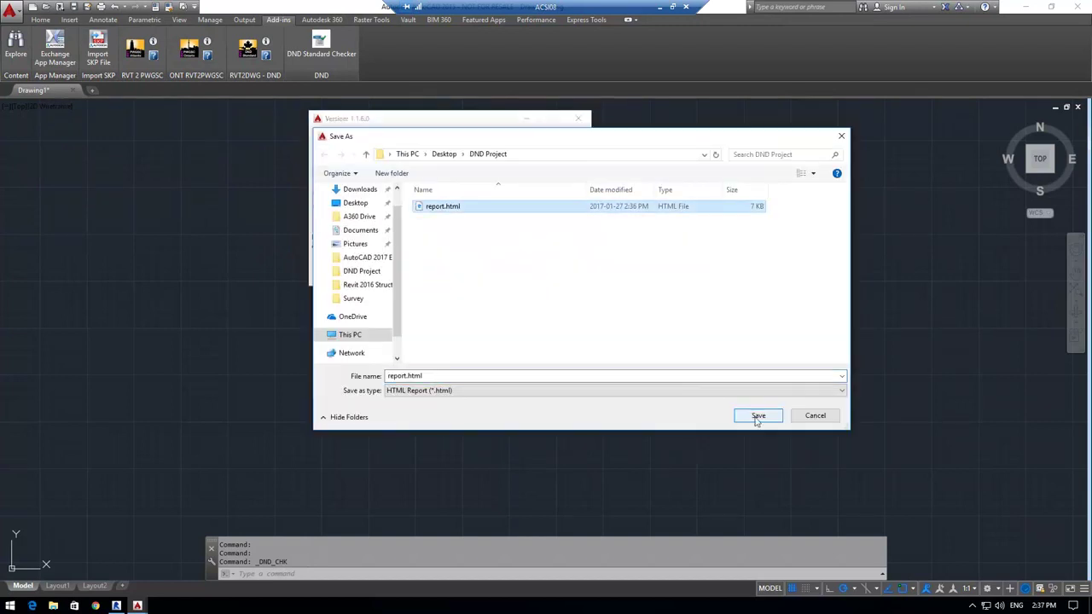
{"action": "left_click", "coordinate": [757, 416]}
{"action": "left_click", "coordinate": [624, 312]}
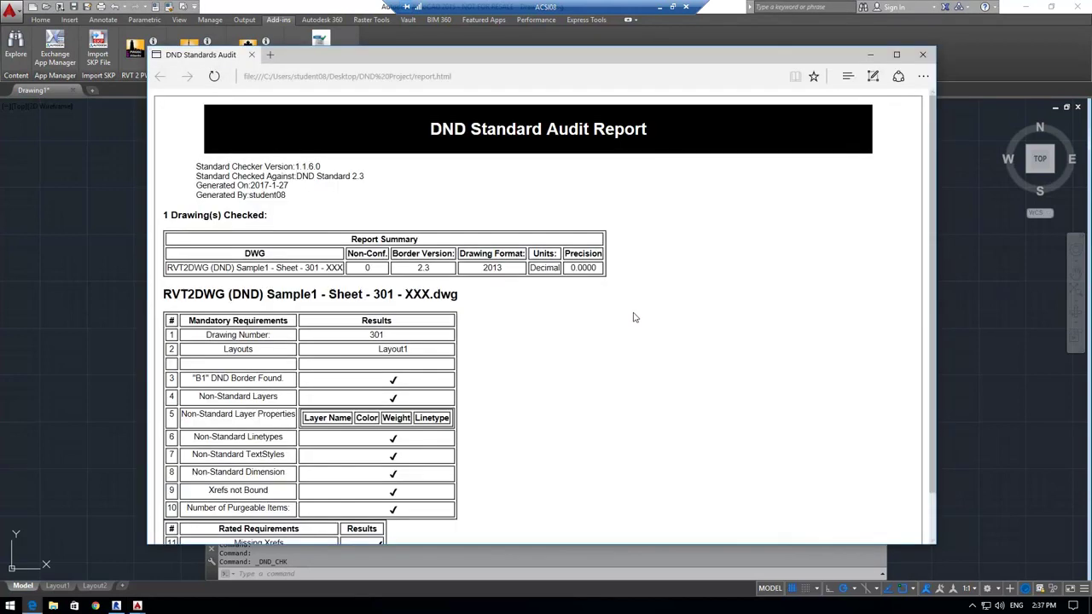
Examine the audit report's summary row and its mandatory and rated requirement results for the converted sheet
{"action": "scroll", "coordinate": [631, 315], "scroll_direction": "down", "scroll_amount": 1}
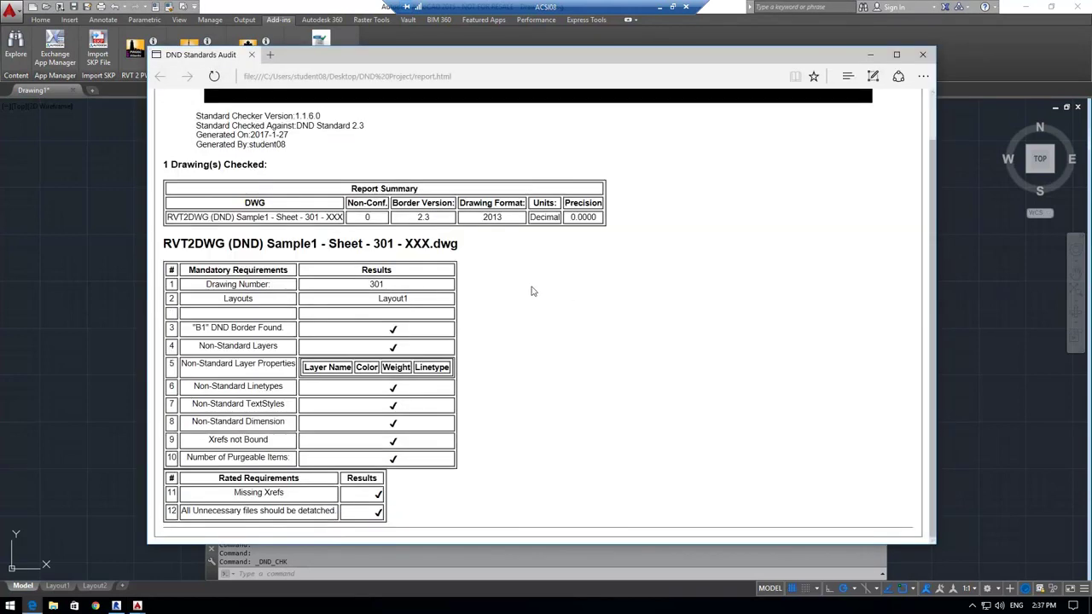
{"action": "scroll", "coordinate": [630, 316], "scroll_direction": "up", "scroll_amount": 1}
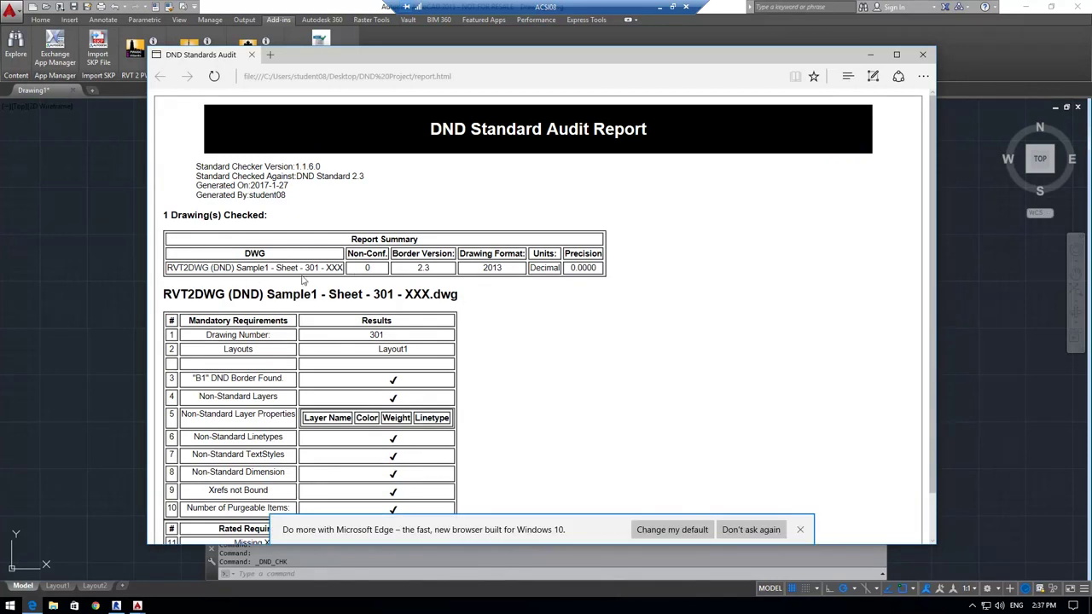
{"action": "left_click_drag", "start_coordinate": [367, 270], "coordinate": [587, 273]}
{"action": "scroll", "coordinate": [587, 273], "scroll_direction": "down", "scroll_amount": 1}
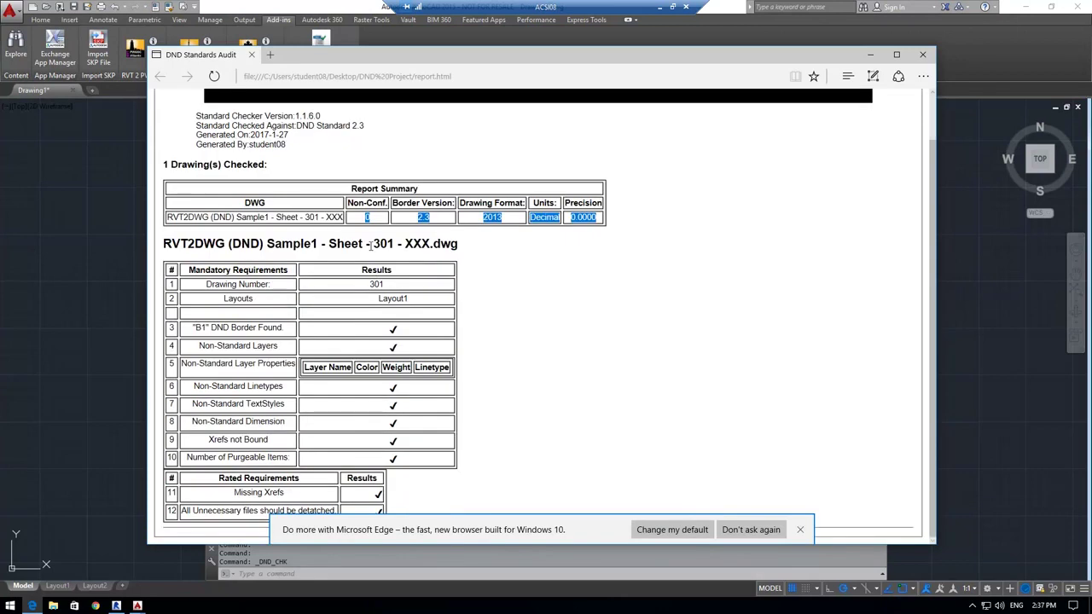
{"action": "left_click", "coordinate": [368, 217]}
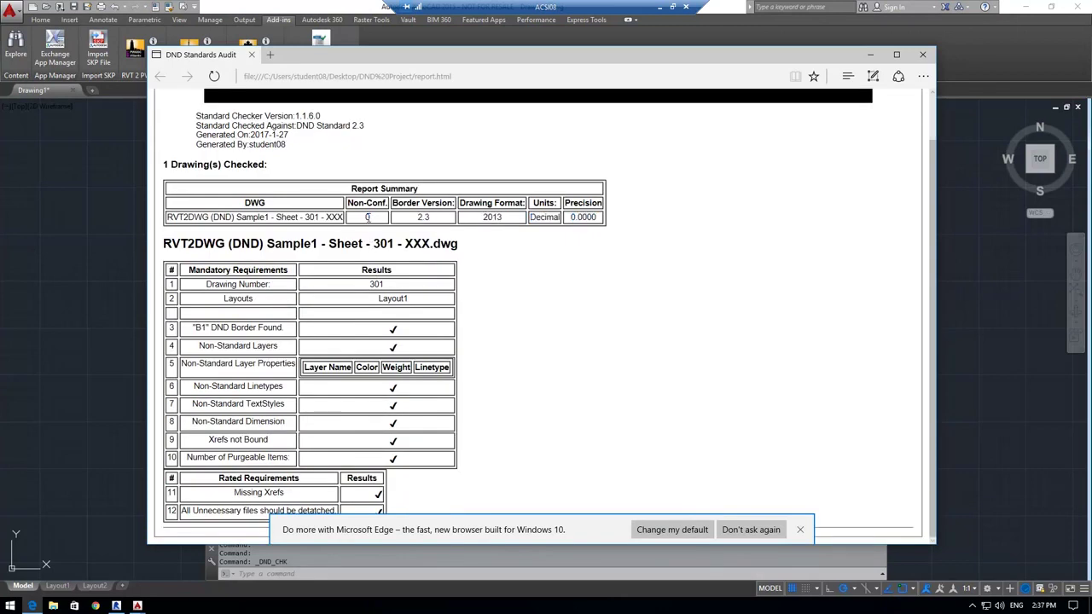
{"action": "left_click_drag", "start_coordinate": [367, 218], "coordinate": [423, 217]}
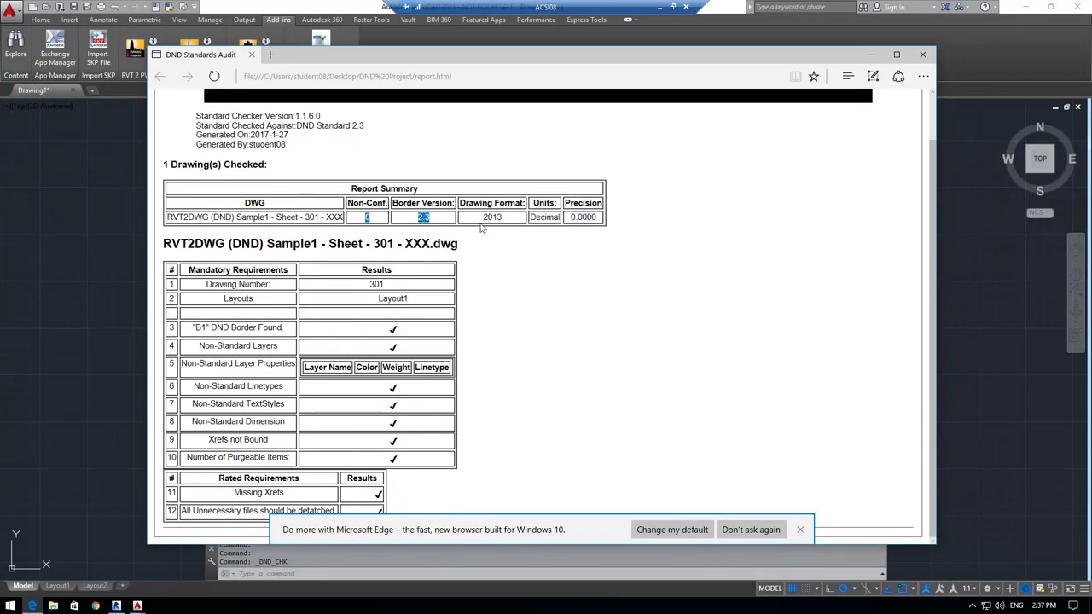